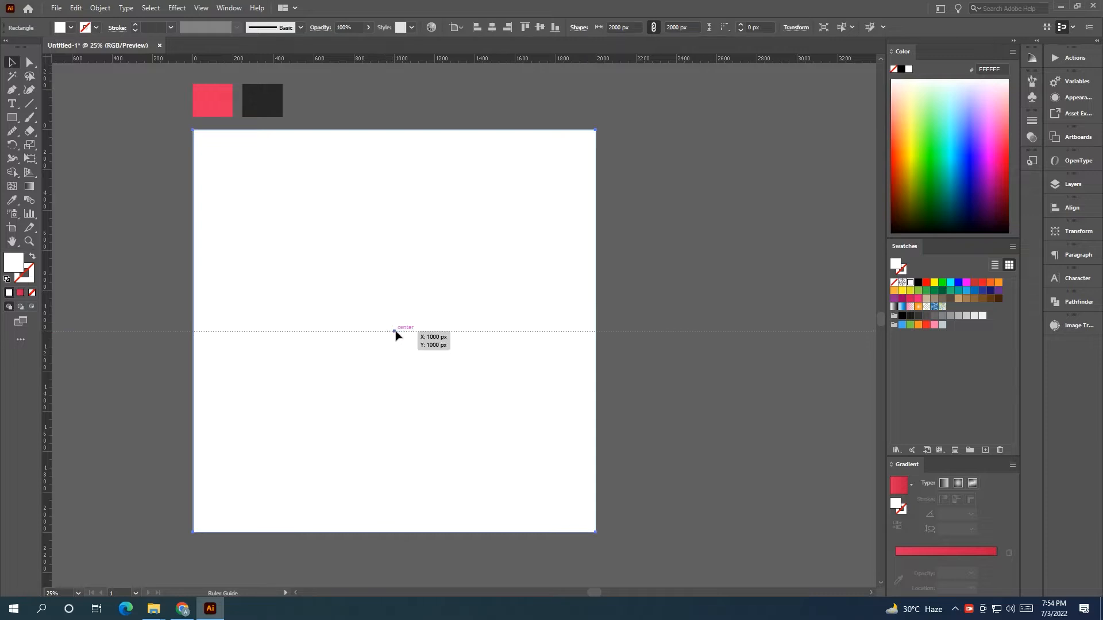
Step: Duplicate the white artboard square in place and shrink the copy to the lower half, 2000 by 1000 px
click(76, 8)
click(112, 63)
click(76, 8)
click(139, 88)
drag(396, 130, 398, 331)
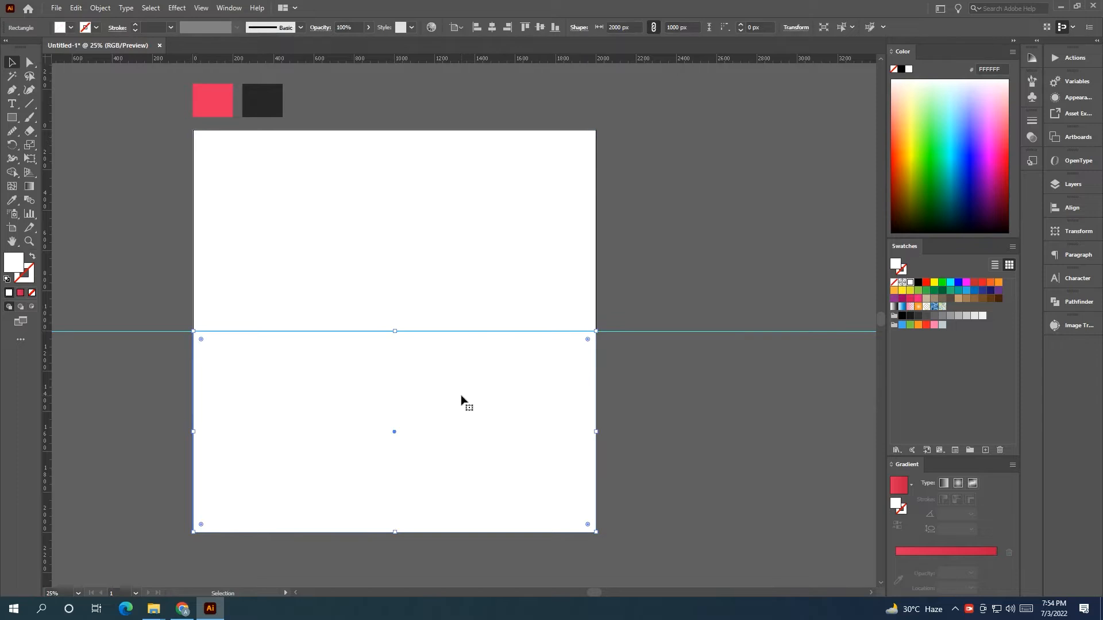
Step: Fill the lower rectangle with the dark grey sample colour and the upper area with the pink-red sample colour
click(17, 203)
click(252, 97)
click(251, 204)
key(i)
click(202, 95)
click(11, 62)
click(144, 239)
Step: Delete the horizontal guide running through the middle of the artboard
key(space)
drag(146, 239, 155, 211)
drag(151, 276, 163, 364)
key(Delete)
key(space)
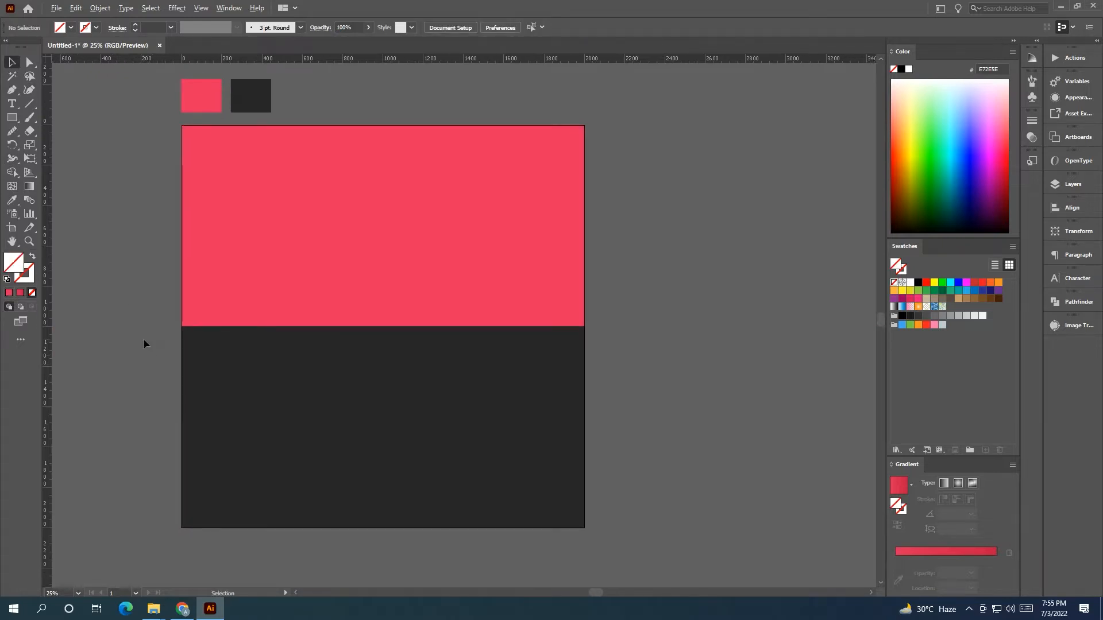
Step: Draw a square of about 1788 px from the artboard's centre, leaving an even margin on all sides
key(space)
drag(147, 309, 117, 291)
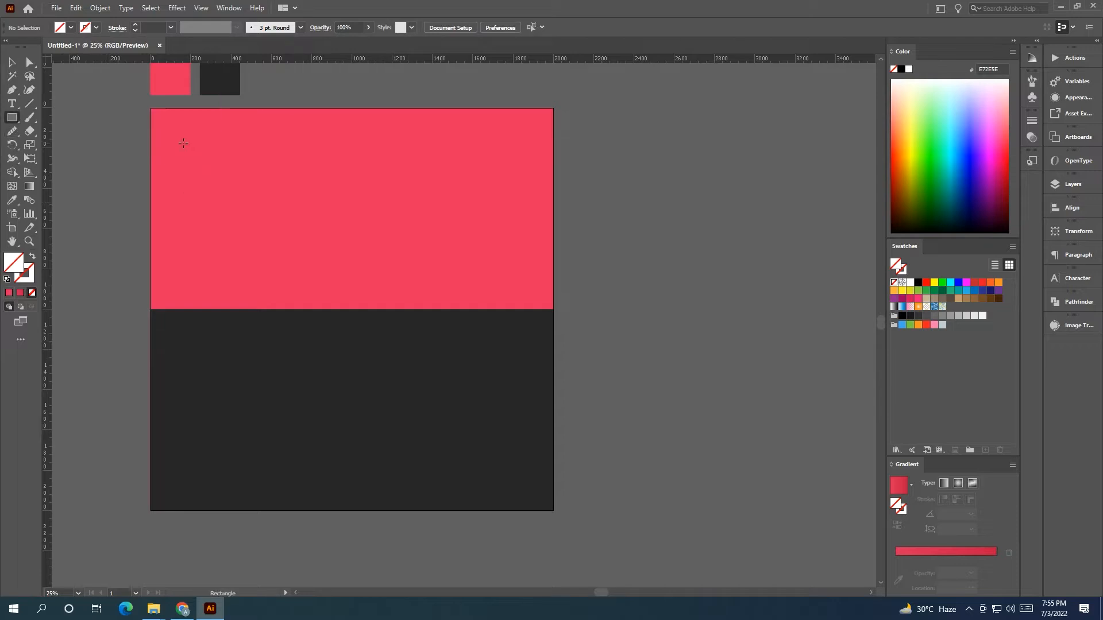
drag(351, 308, 478, 490)
click(11, 65)
key(Delete)
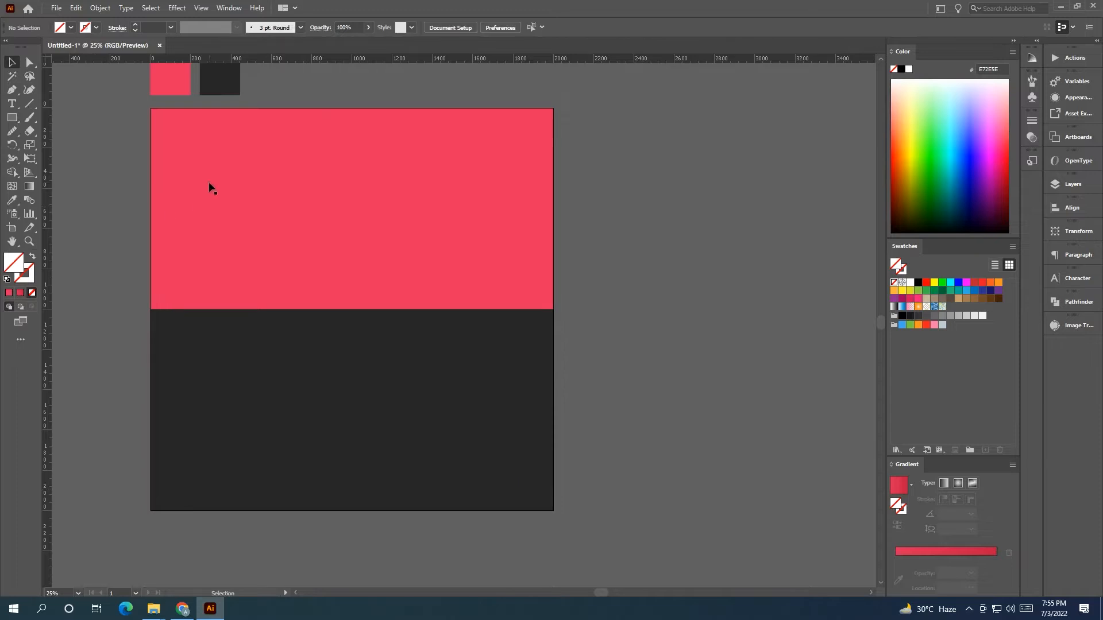
click(176, 350)
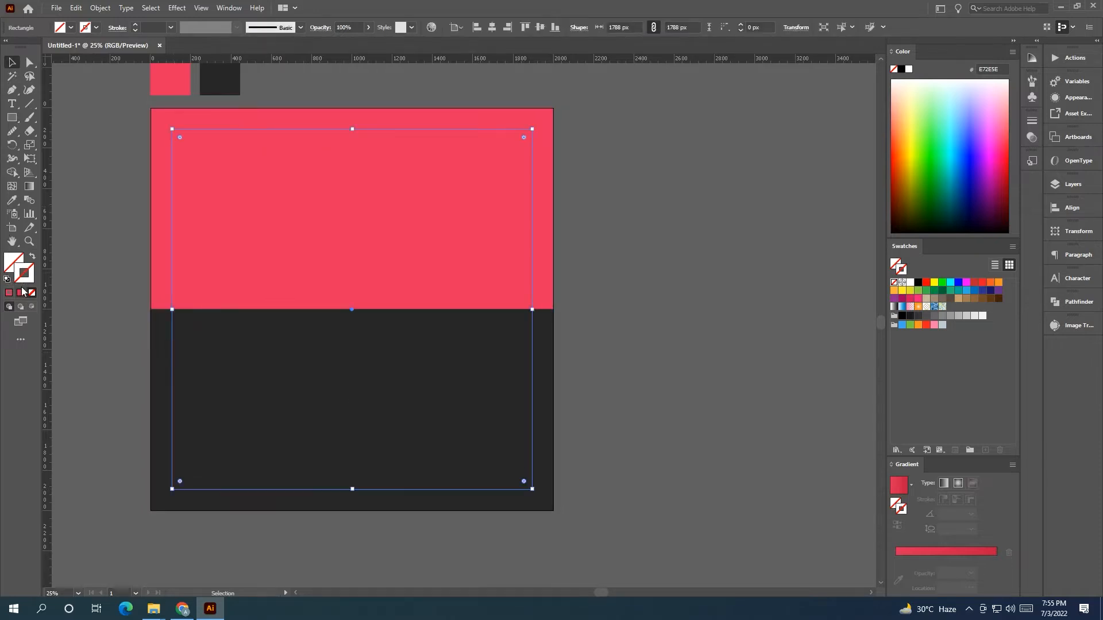
Step: Give the inner square a white stroke with no fill
click(12, 201)
click(208, 350)
click(32, 257)
click(11, 63)
click(172, 270)
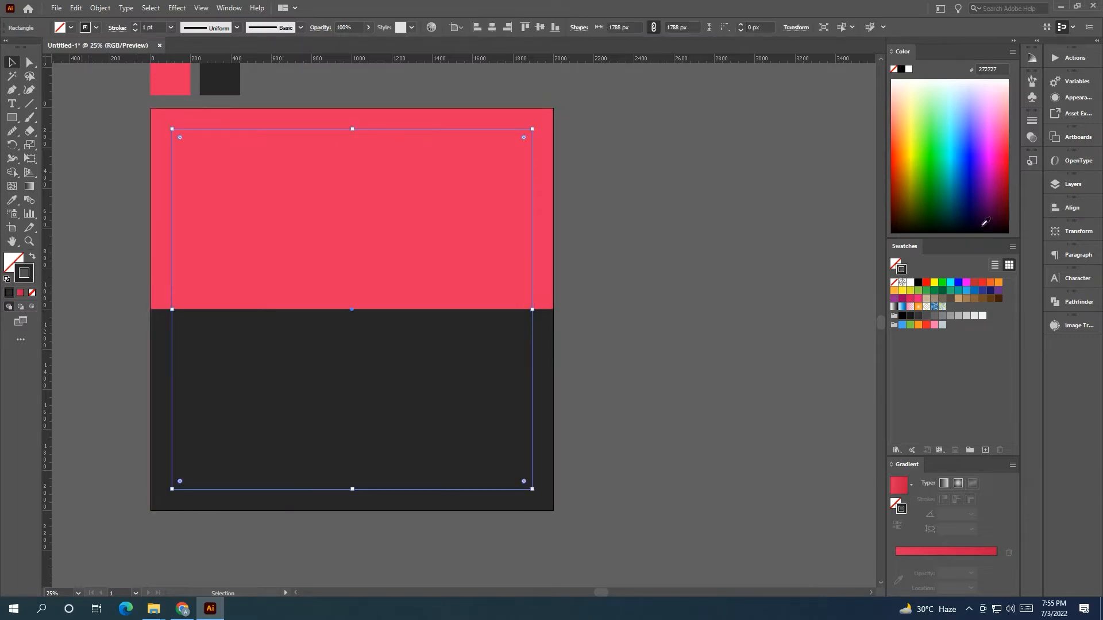
click(912, 282)
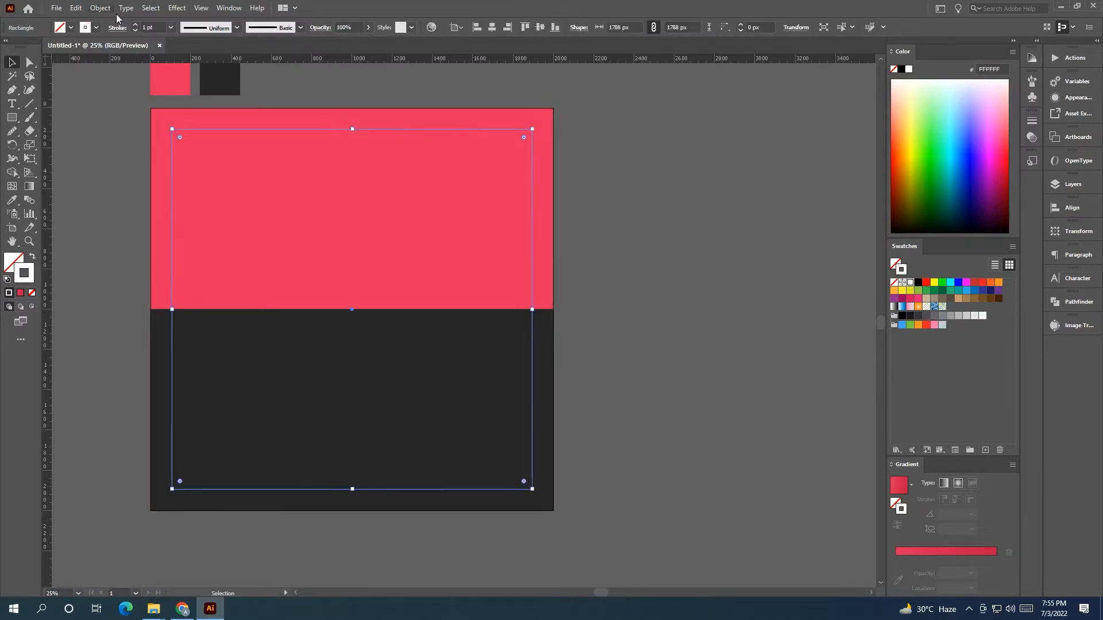
Step: Set the inner square's stroke weight to 10 pt
click(136, 25)
click(136, 26)
click(136, 26)
click(136, 25)
click(135, 25)
click(136, 26)
click(135, 25)
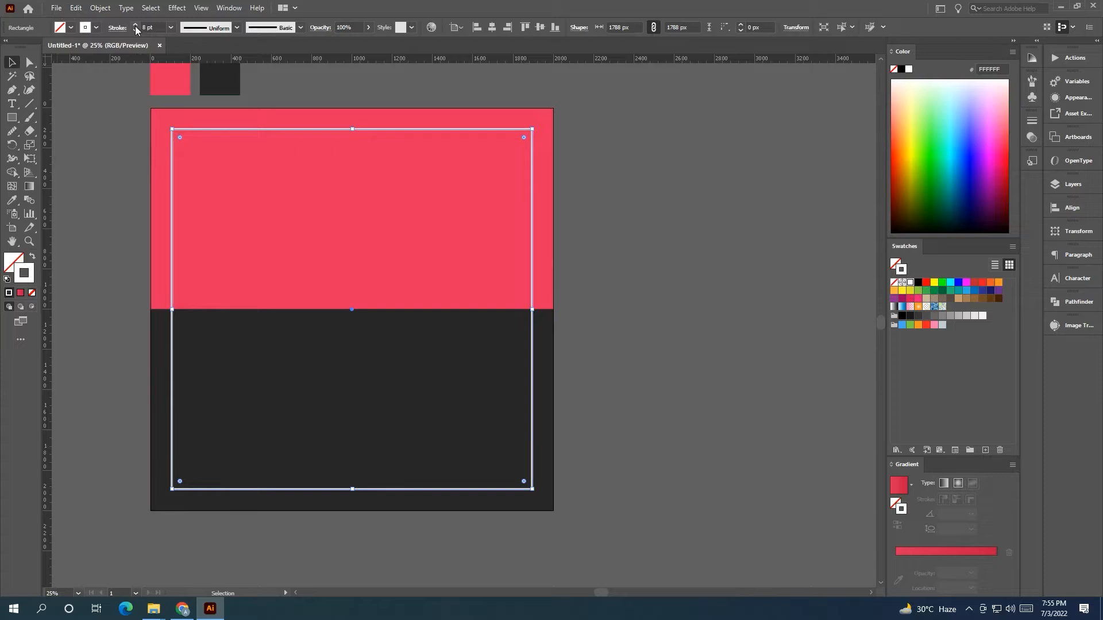
click(136, 25)
click(135, 26)
click(102, 184)
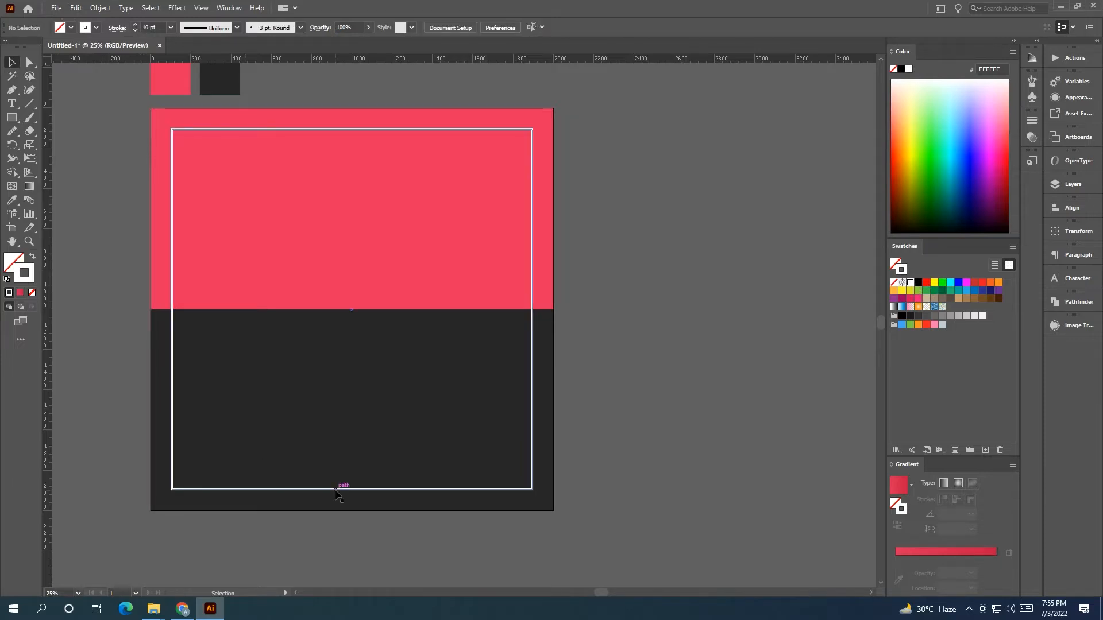
Step: Copy the white square frame and paste the duplicate in place in front
click(171, 270)
click(10, 62)
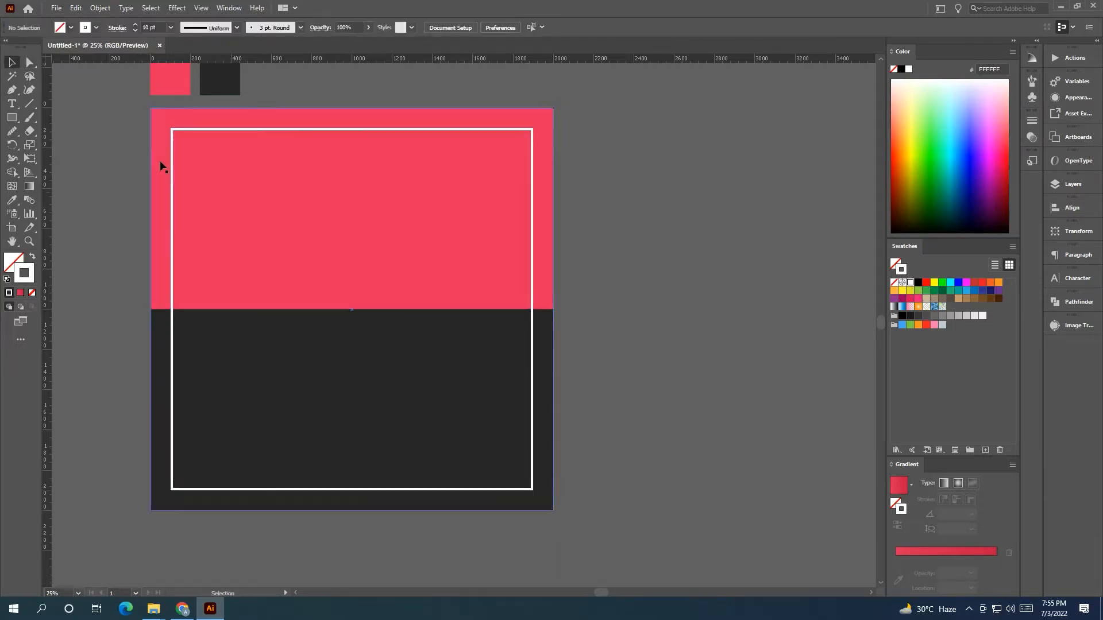
click(184, 129)
click(75, 8)
click(101, 50)
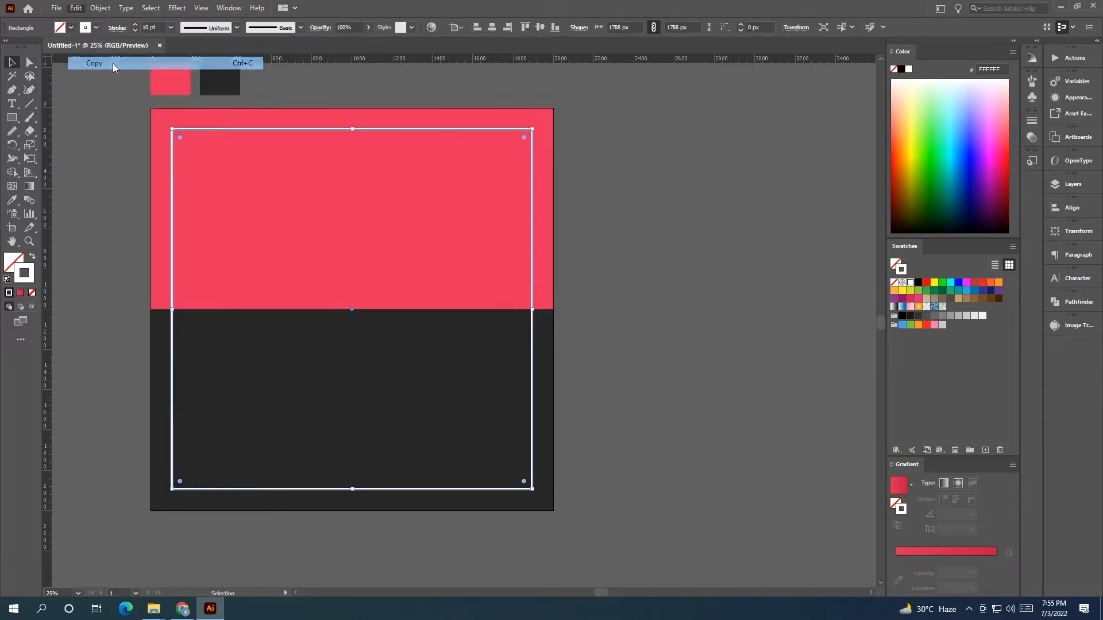
key(ctrl+f)
Step: Raise the frame's two lower corners to the boundary between the pink and dark halves, making it 1788 by 894 px
click(29, 61)
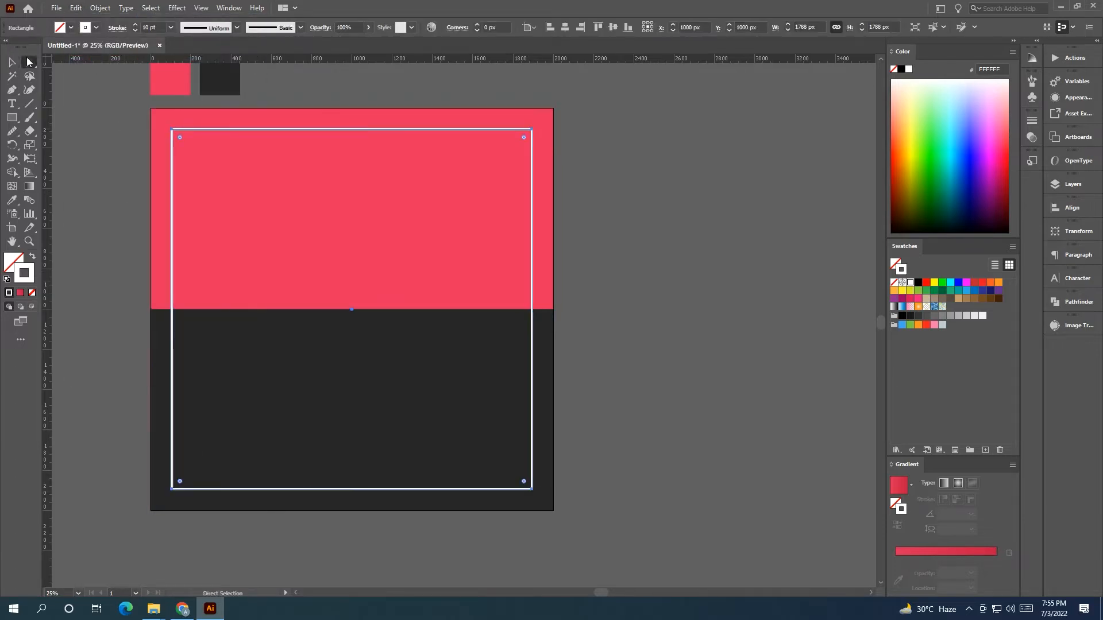
drag(172, 489, 168, 309)
drag(533, 489, 532, 310)
click(467, 317)
Step: Open the frame along the colour boundary by adding an anchor point on its lower edge and deleting that point
click(13, 90)
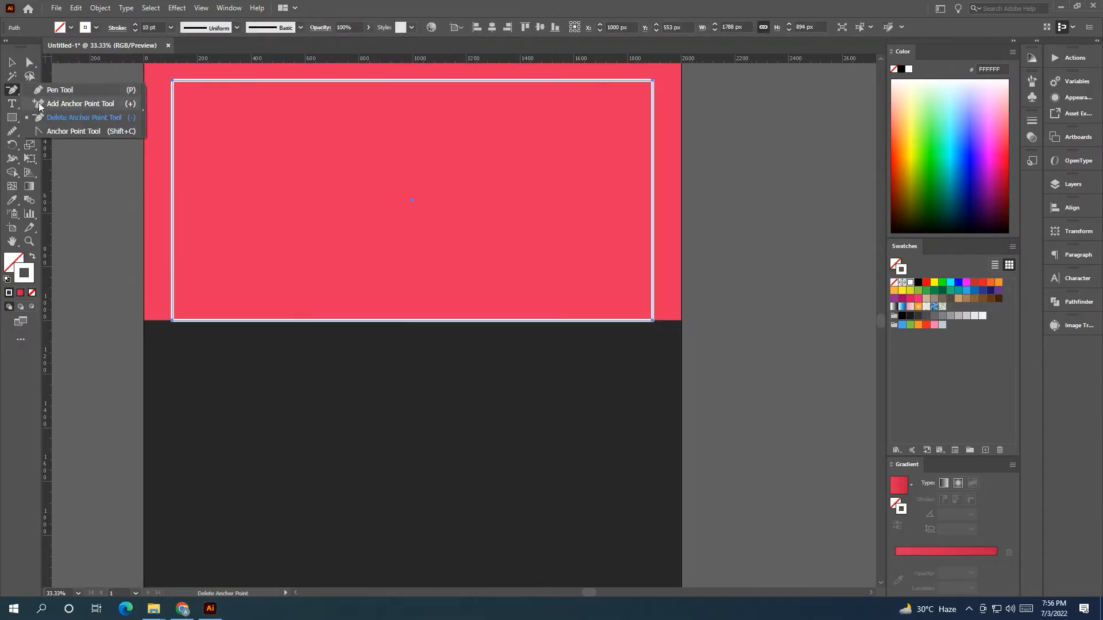
click(38, 103)
click(401, 320)
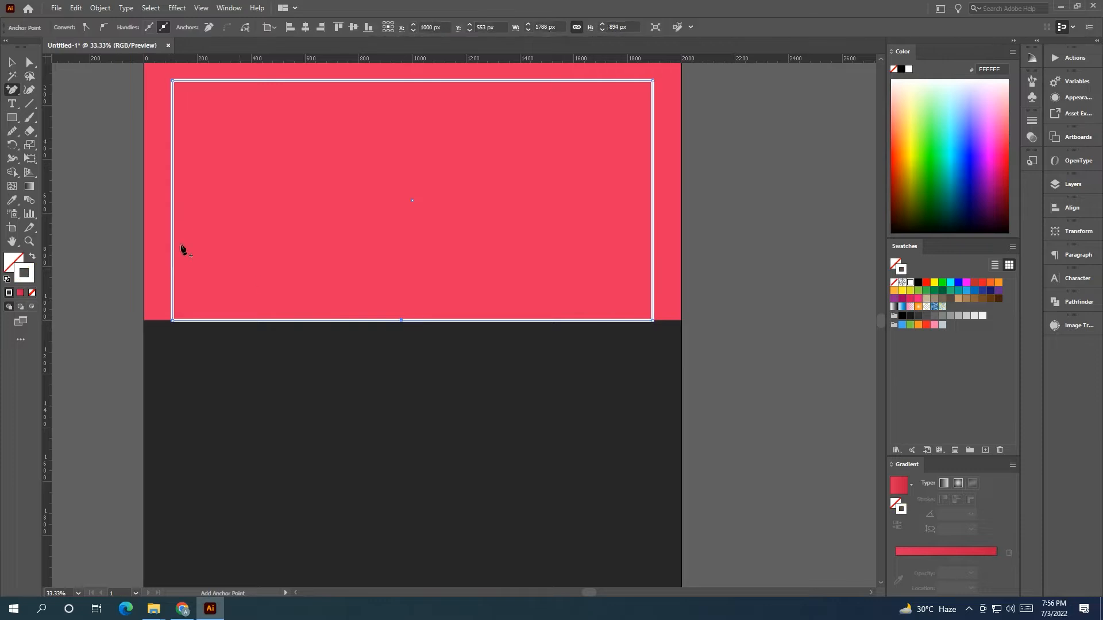
click(11, 65)
click(29, 62)
click(404, 320)
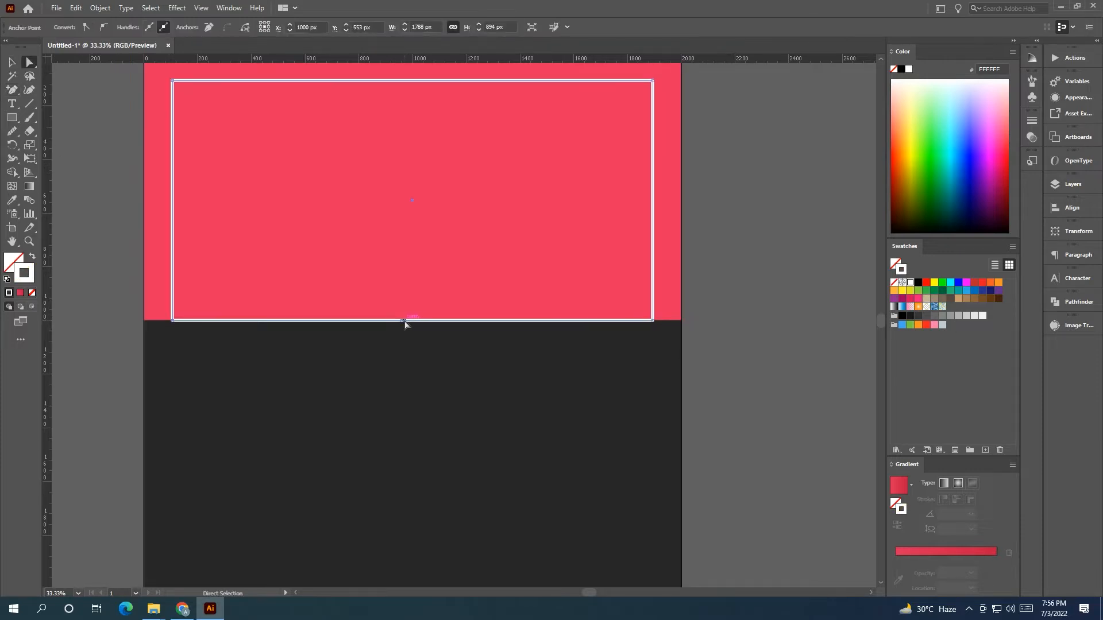
key(Delete)
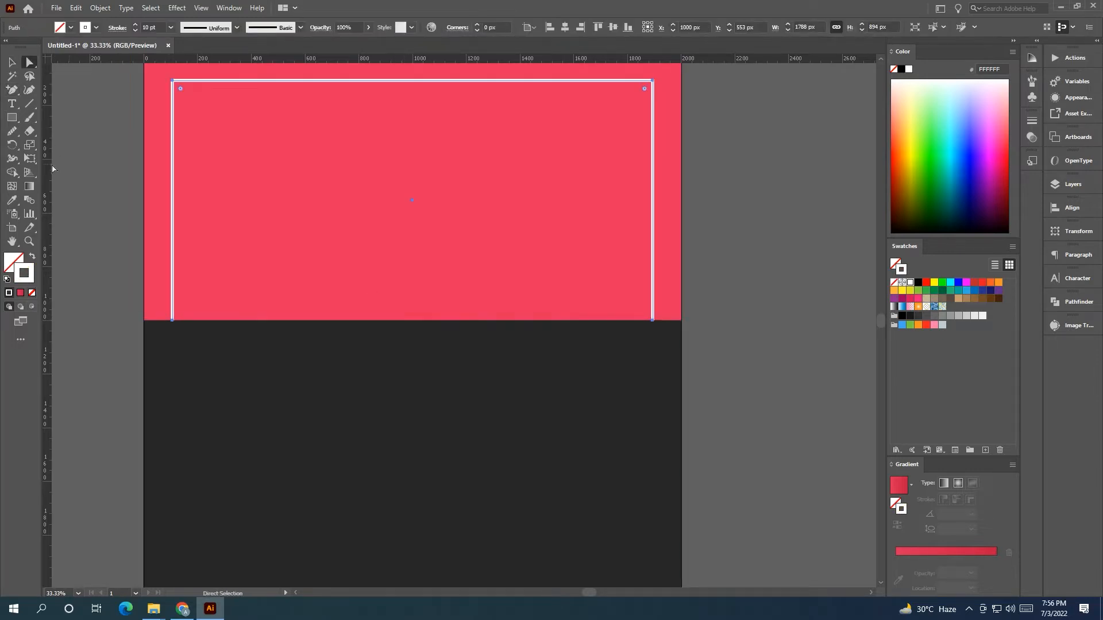
Step: Create a flipped copy of the open frame on the dark half so both parts meet at the colour boundary
key(ctrl+minus)
drag(367, 102, 373, 174)
key(v)
drag(577, 169, 366, 461)
Step: Give the upper half-frame the dark grey background colour as its stroke, with no fill and a 14 pt weight
click(566, 190)
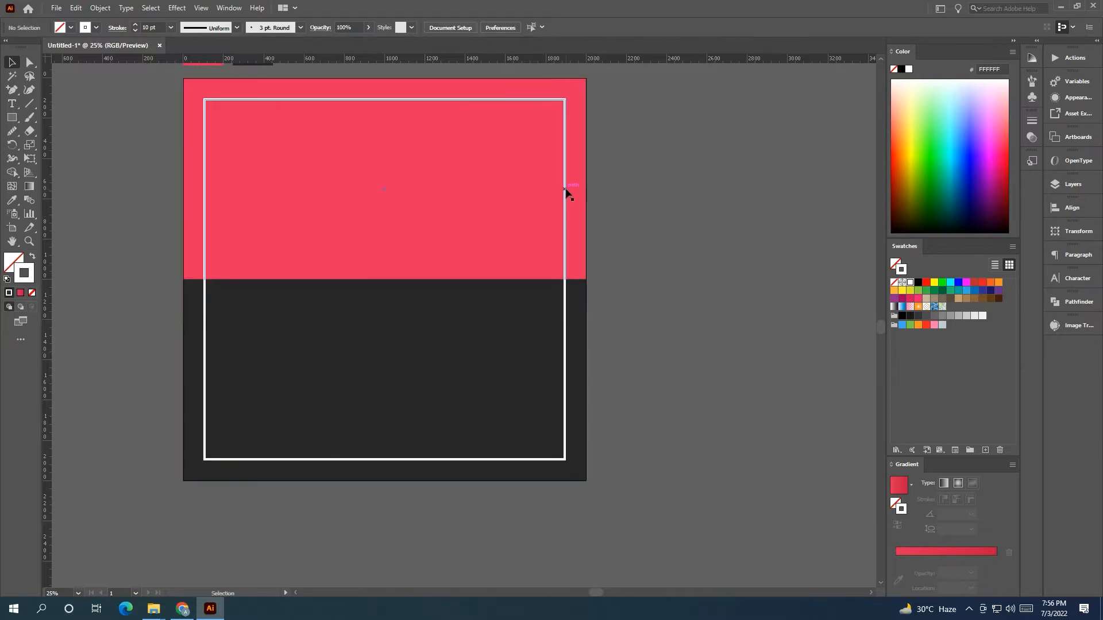
click(12, 200)
click(271, 313)
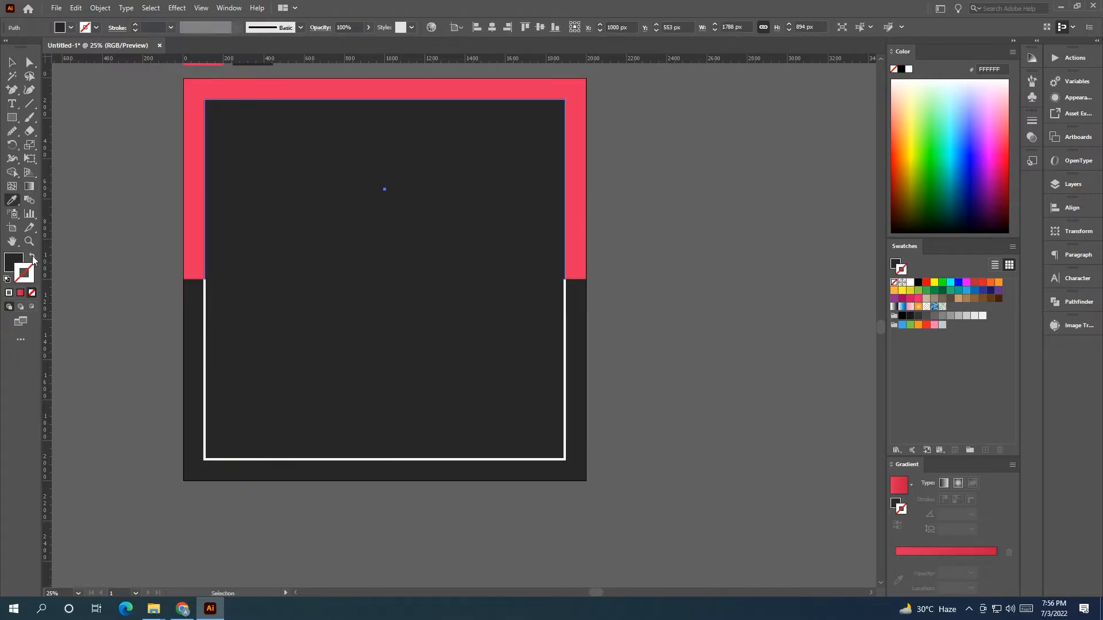
click(33, 256)
click(135, 25)
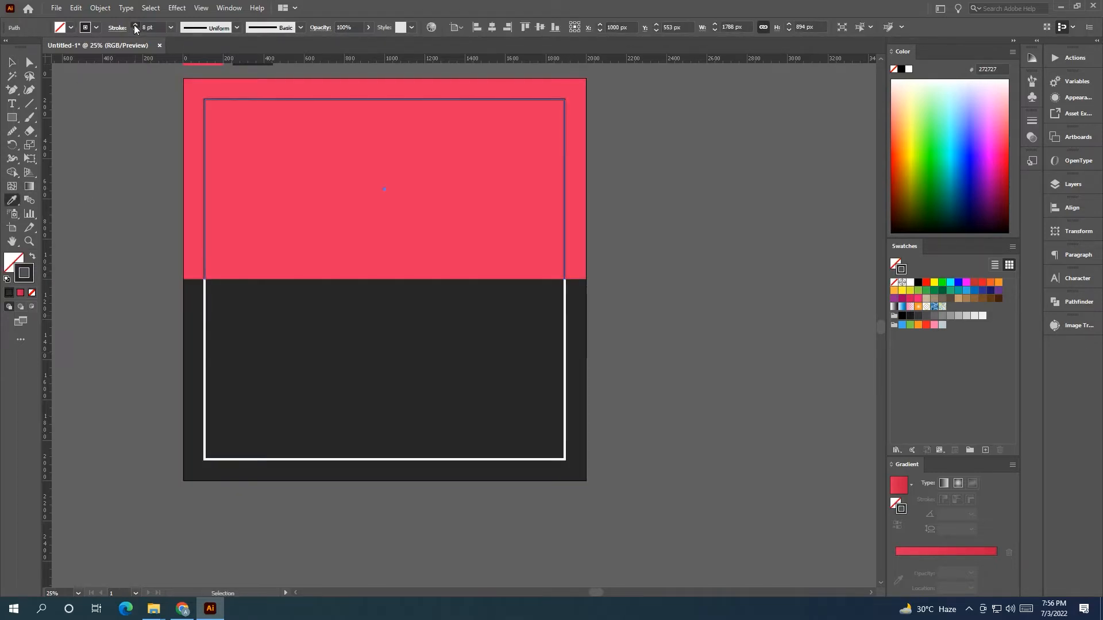
click(128, 229)
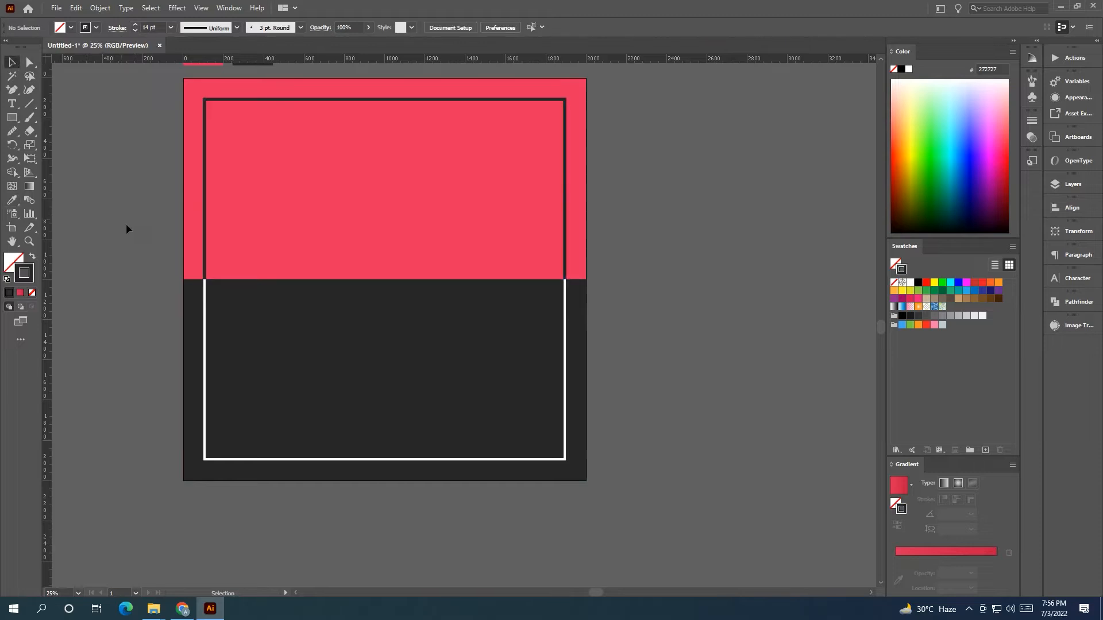
Step: Give the lower half-frame the pink-red background colour as its stroke, with no fill and a 14 pt weight
click(204, 339)
click(12, 201)
click(259, 229)
click(32, 256)
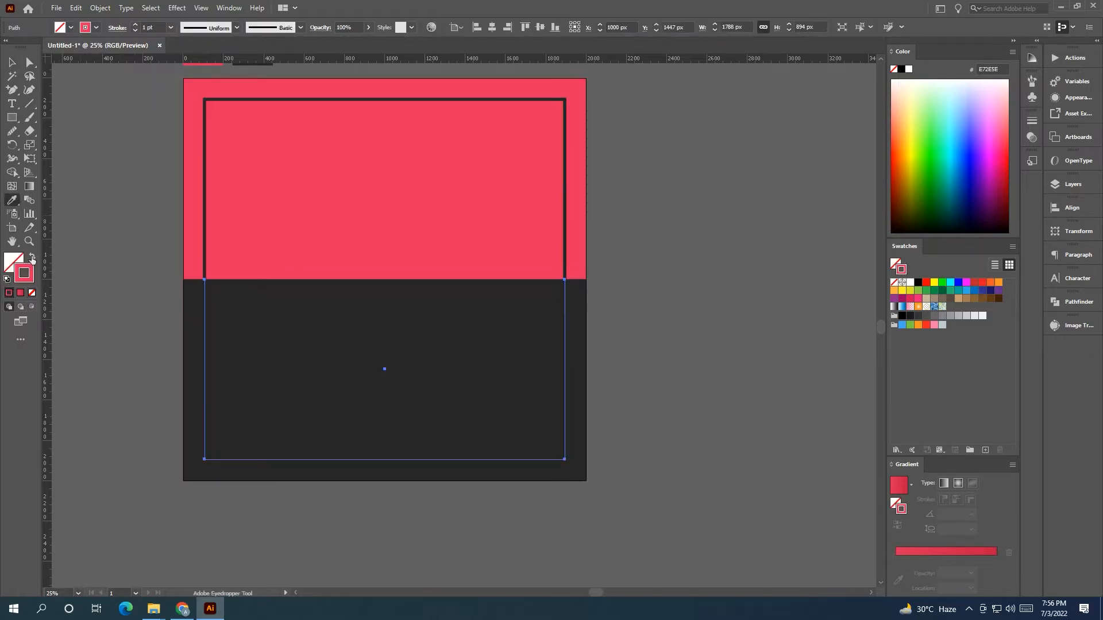
click(135, 25)
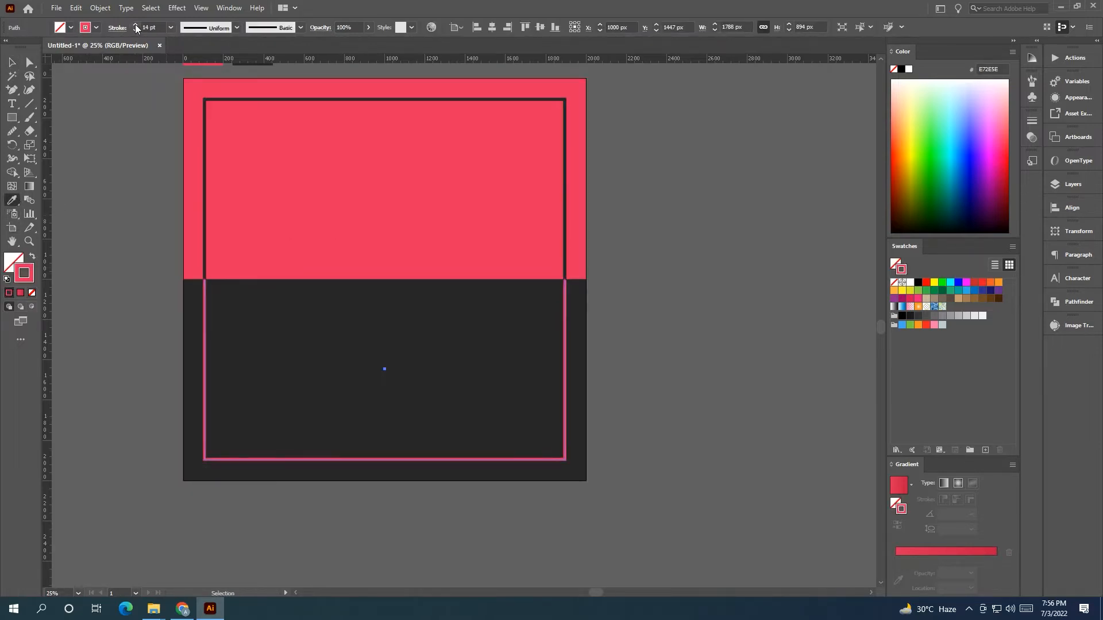
click(7, 63)
click(123, 241)
drag(129, 246, 110, 254)
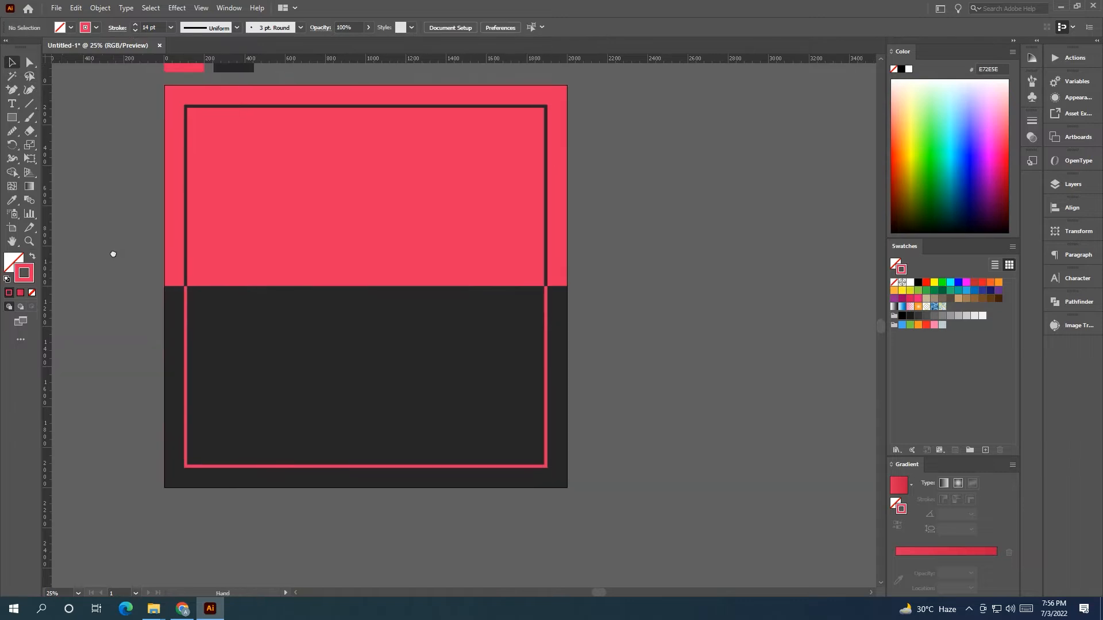
scroll(250, 301, down, 1)
drag(343, 326, 368, 308)
scroll(501, 281, up, 1)
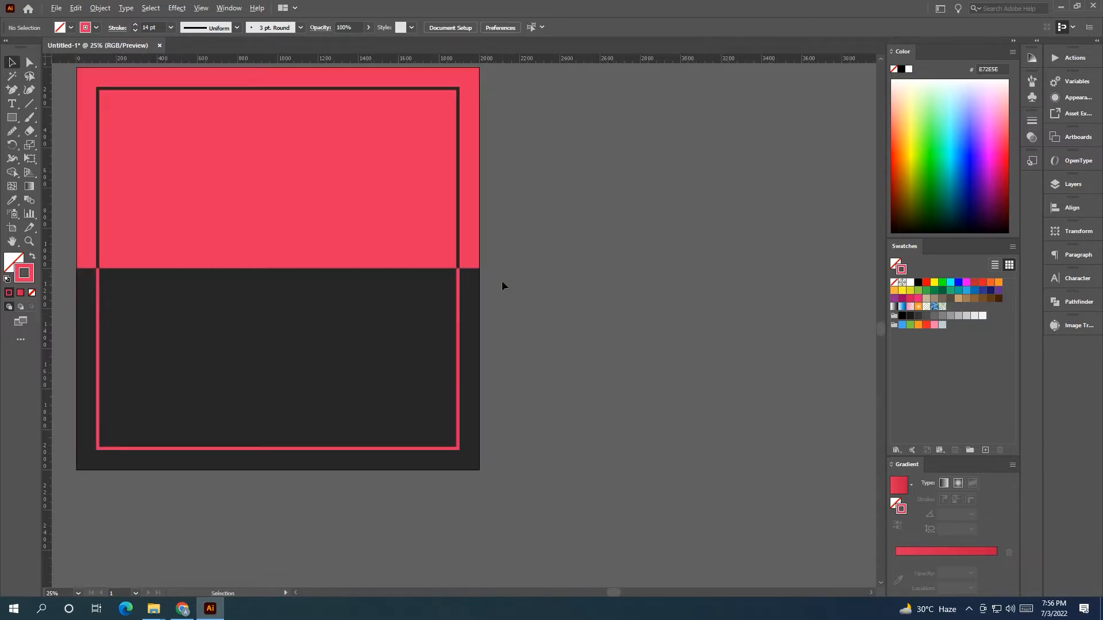
drag(499, 254, 579, 280)
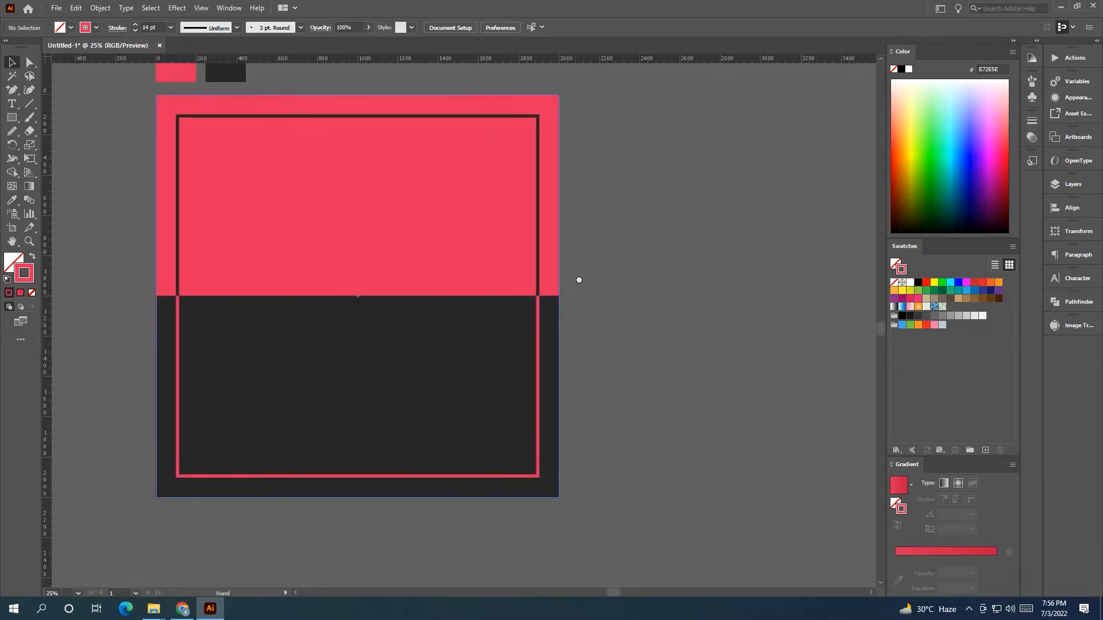
Step: Change the upper half-frame's stroke colour to white
click(529, 248)
click(911, 283)
click(659, 307)
Step: Move the heart and the text items from far outside the artboard closer to it
mouse_move(660, 306)
mouse_down()
mouse_move(701, 343)
mouse_move(804, 337)
mouse_up()
scroll(702, 339, down, 1)
drag(285, 327, 709, 328)
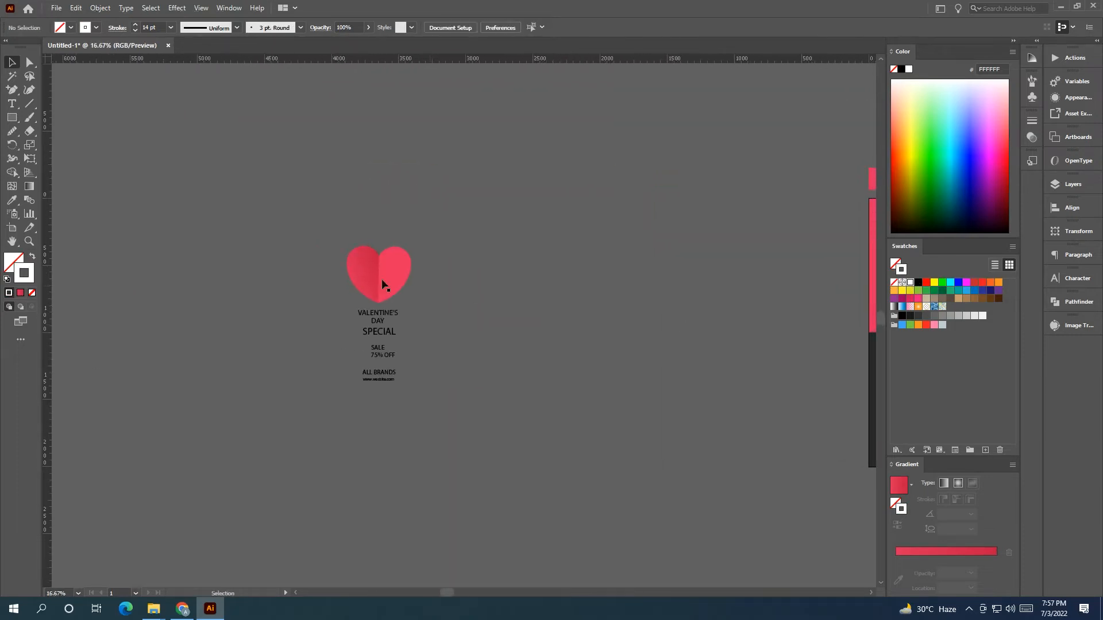
click(181, 340)
drag(181, 341, 441, 344)
click(441, 344)
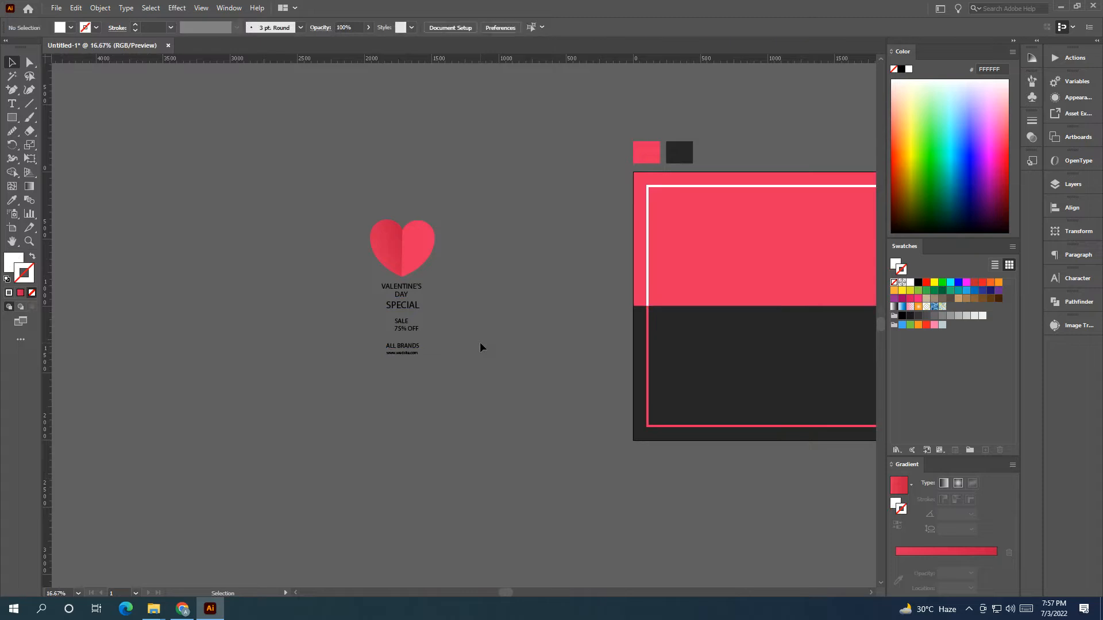
Step: Place the heart and text items just beside the artboard and raise the heart about 472 px to the artboard's upper edge
drag(402, 233, 514, 248)
click(452, 228)
drag(452, 228, 148, 207)
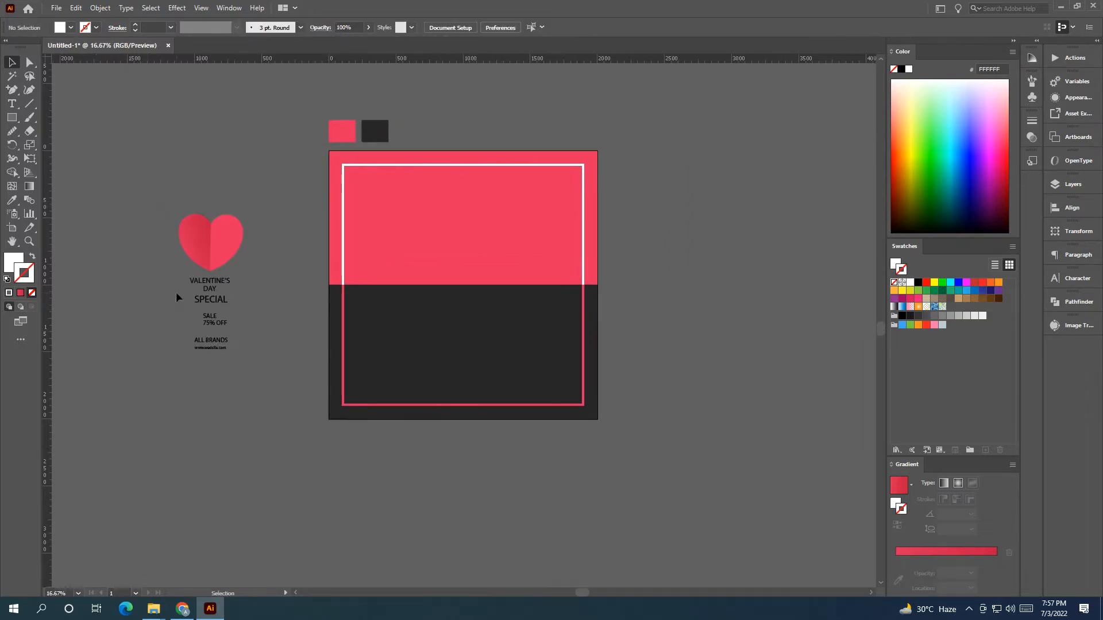
drag(179, 223, 179, 160)
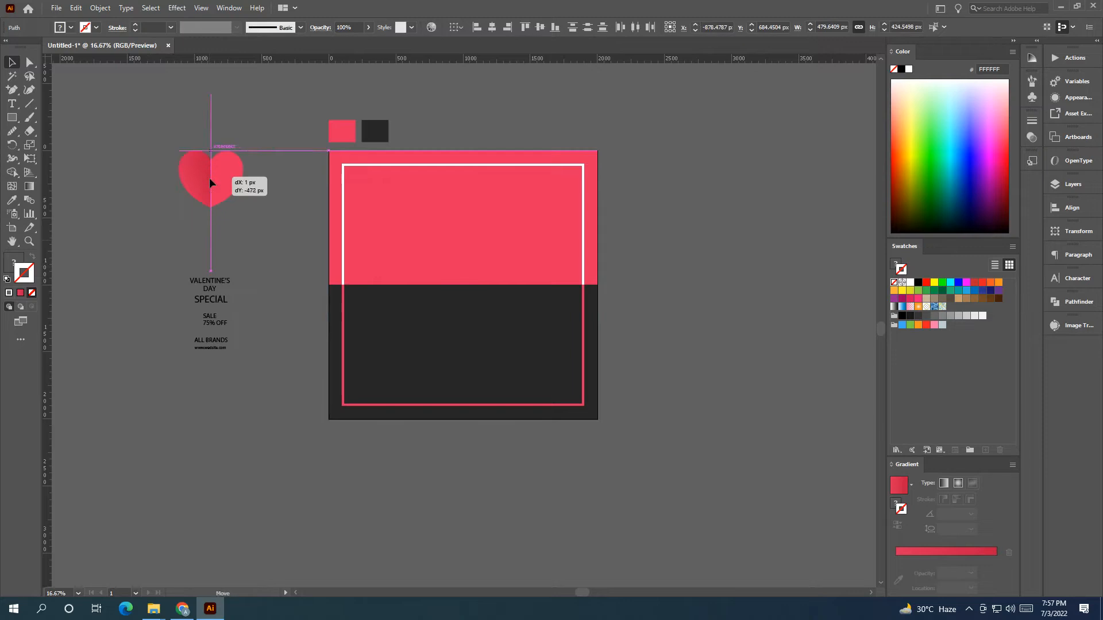
click(268, 300)
Step: Move the VALENTINE'S DAY SPECIAL text onto the pink half and bring it to the front
click(231, 300)
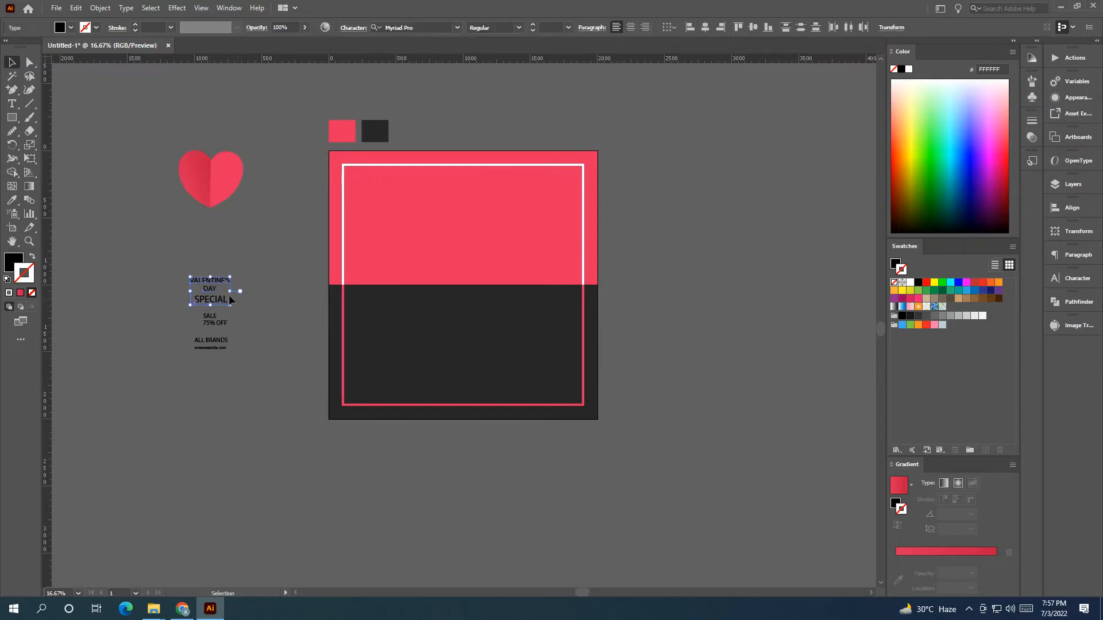
drag(217, 303, 438, 234)
right_click(438, 231)
mouse_move(541, 434)
click(649, 426)
click(694, 379)
drag(668, 355, 608, 353)
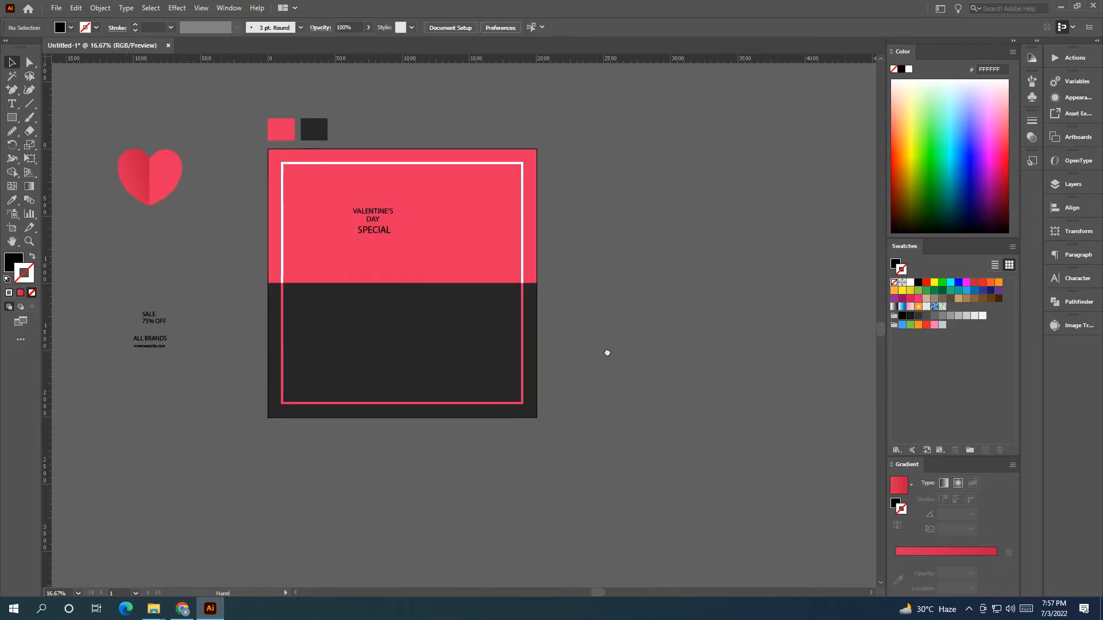
Step: Enlarge the VALENTINE'S DAY SPECIAL text lines together proportionally to about 2.5 times their size within the pink half
click(371, 214)
click(372, 212)
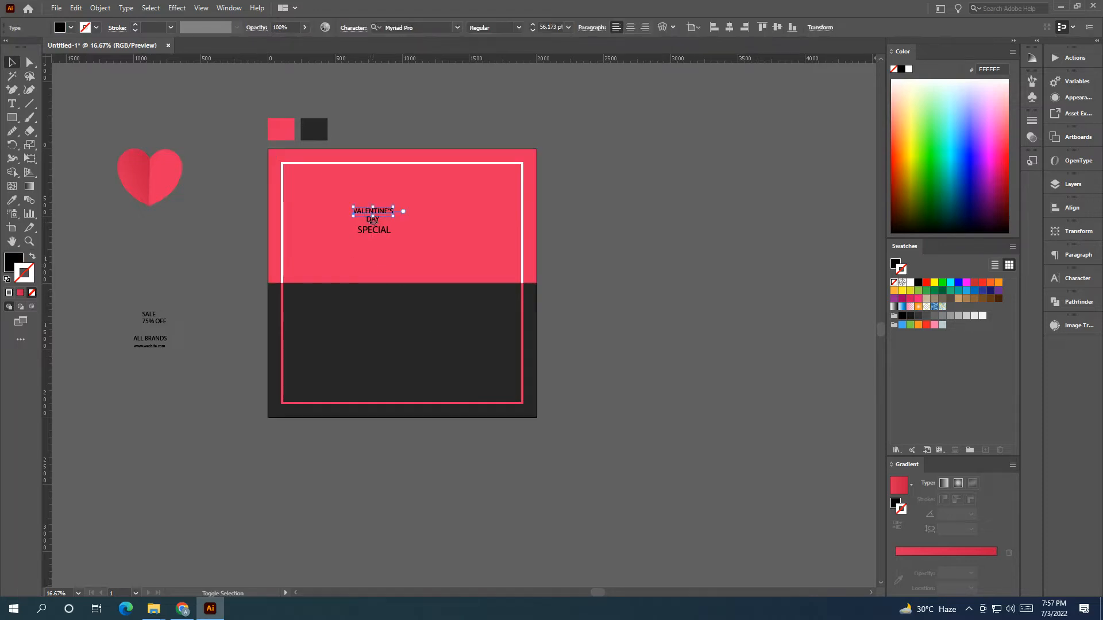
key(ctrl+plus)
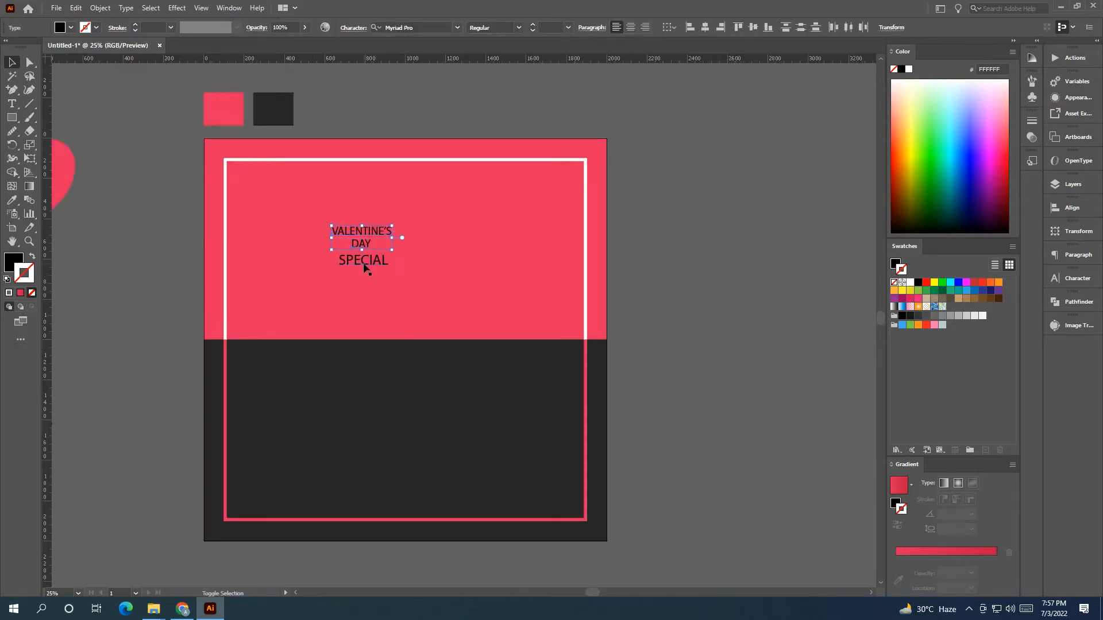
drag(392, 268, 514, 339)
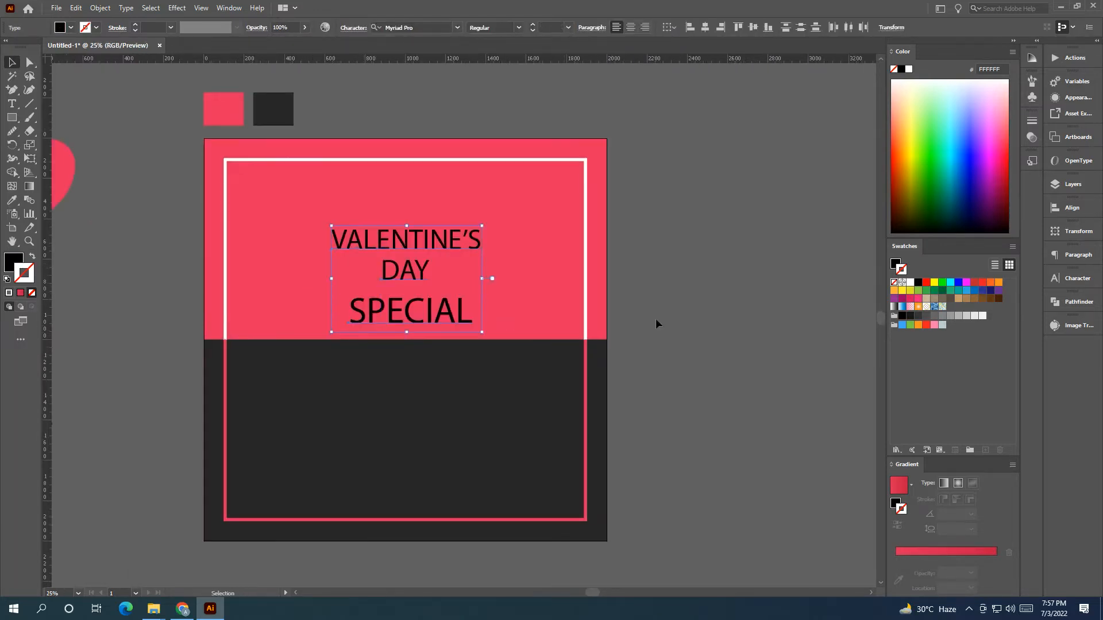
click(657, 320)
drag(638, 313, 587, 342)
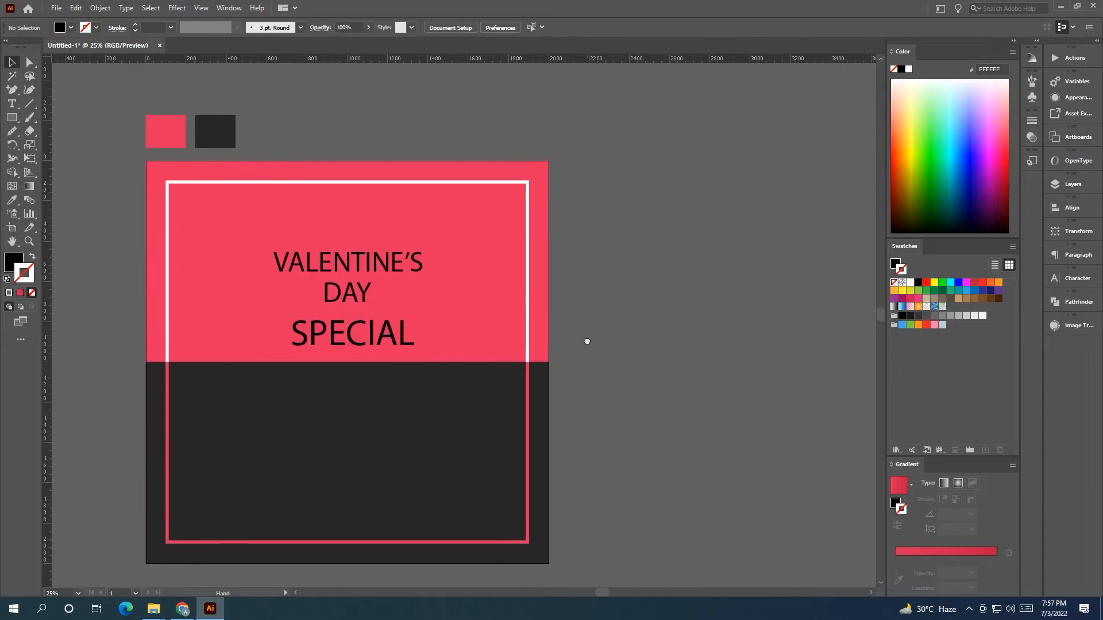
Step: Shrink the word SPECIAL proportionally to about 75 pt
click(348, 338)
drag(416, 352, 343, 343)
click(554, 359)
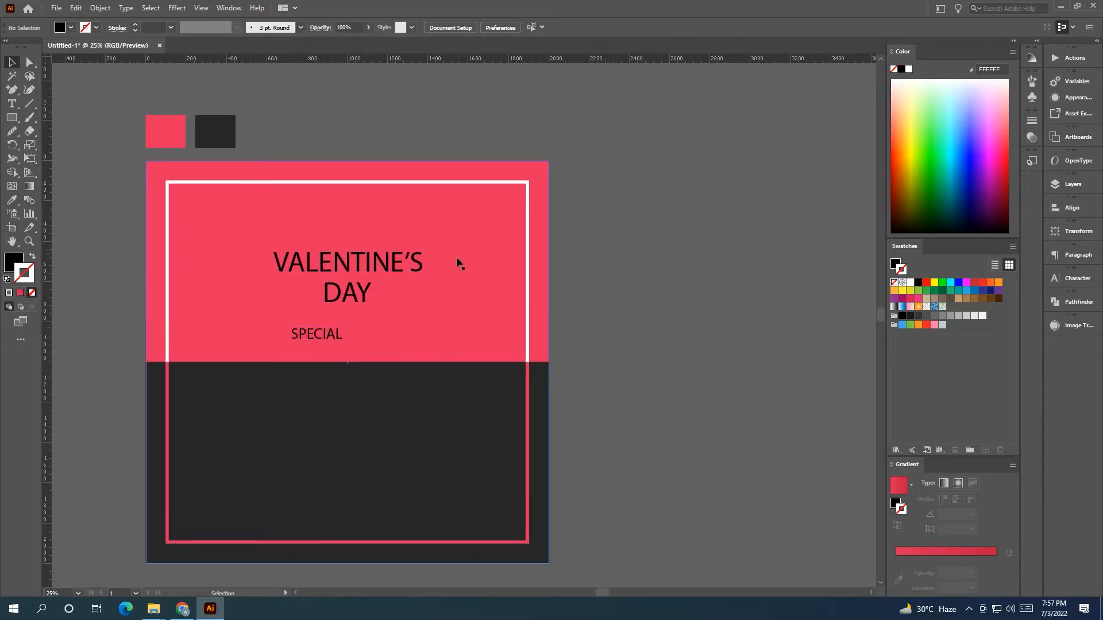
Step: Set VALENTINE'S in the Minion Variable Concept font and enlarge it to about 160 pt above DAY
click(396, 265)
click(457, 27)
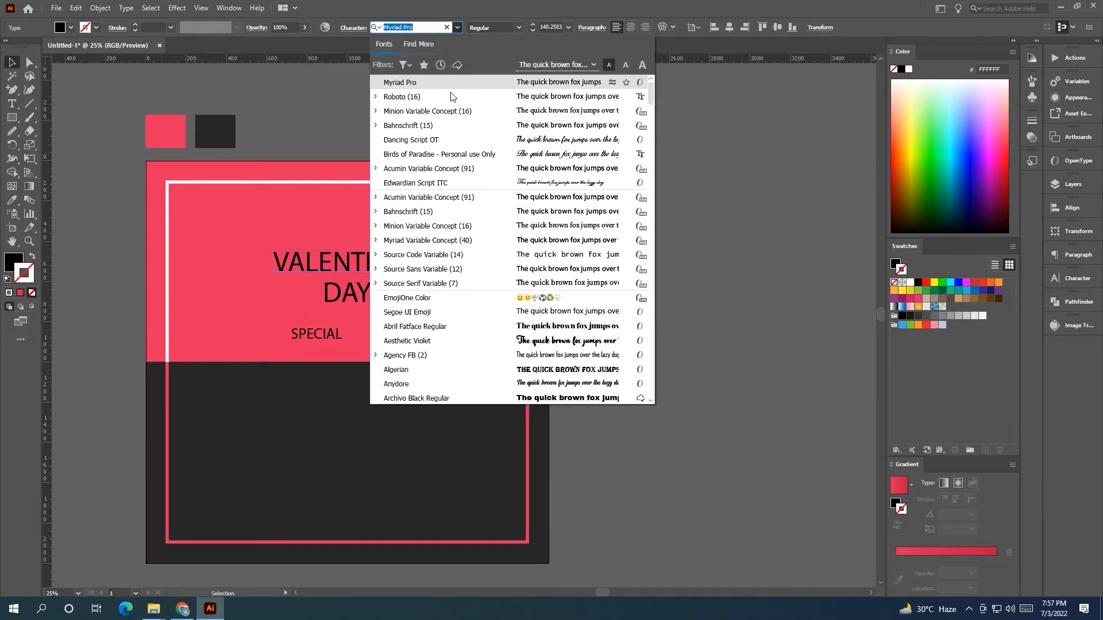
click(437, 111)
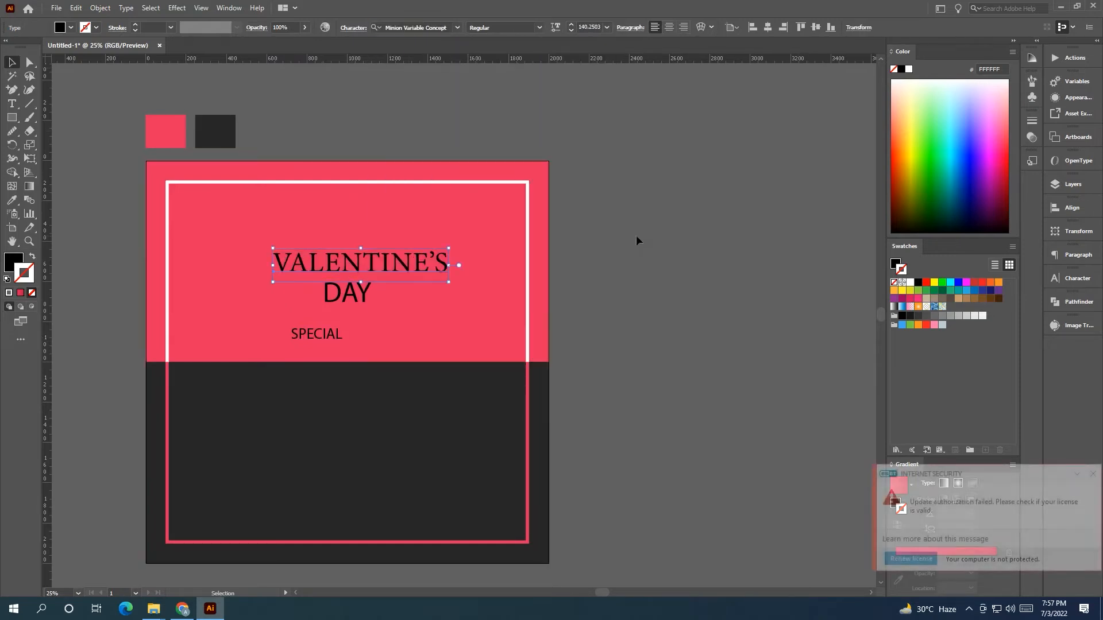
drag(475, 265, 474, 265)
drag(404, 262, 380, 256)
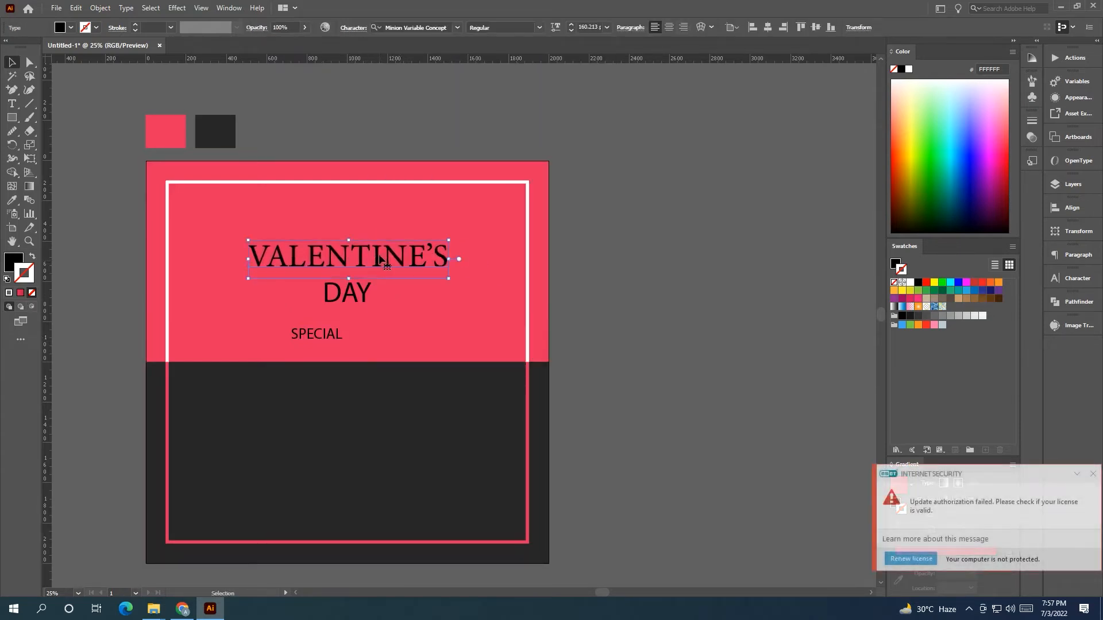
Step: Set the VALENTINE'S variable font's optical size to 6 and shift the word slightly up and to the left
click(555, 27)
drag(450, 89, 397, 92)
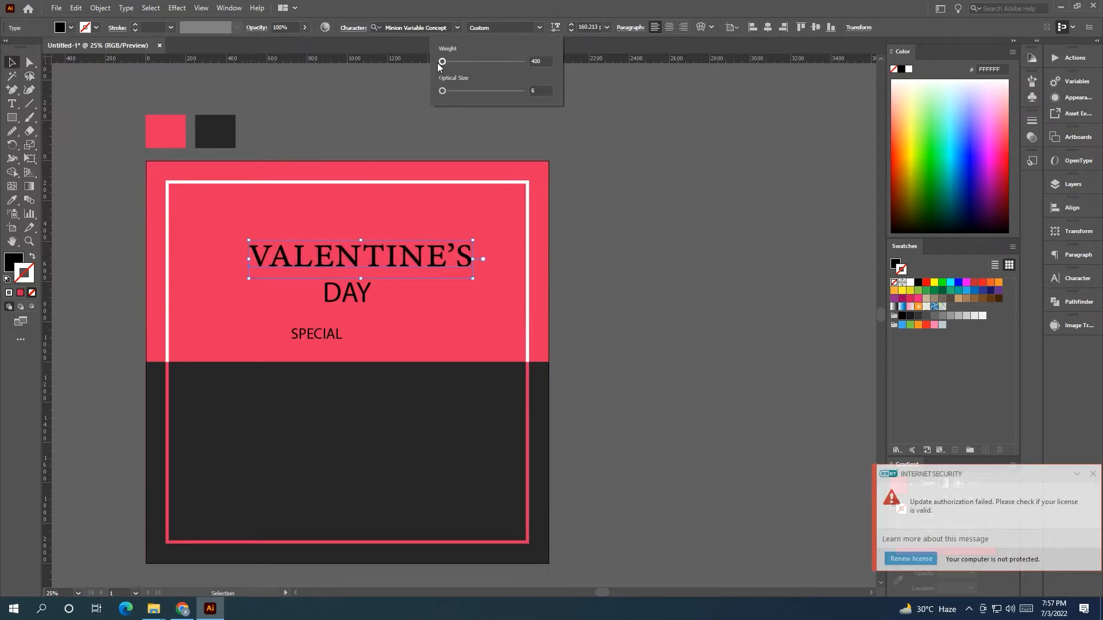
drag(415, 254, 406, 248)
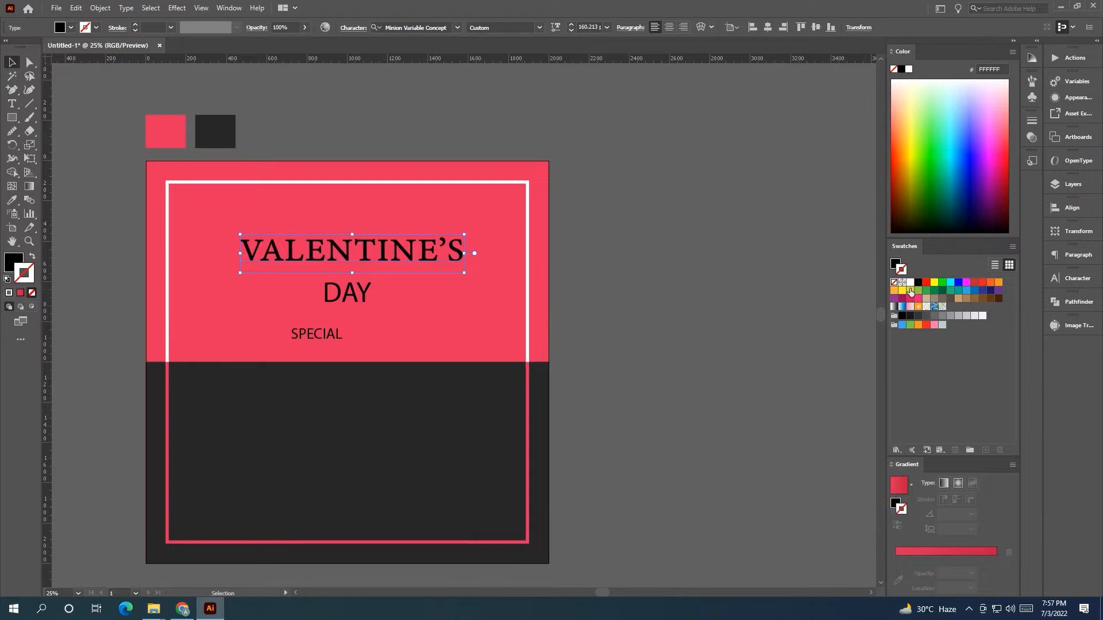
Step: Fill the word VALENTINE'S with white
click(910, 282)
click(660, 315)
click(436, 263)
click(31, 292)
click(910, 283)
click(635, 320)
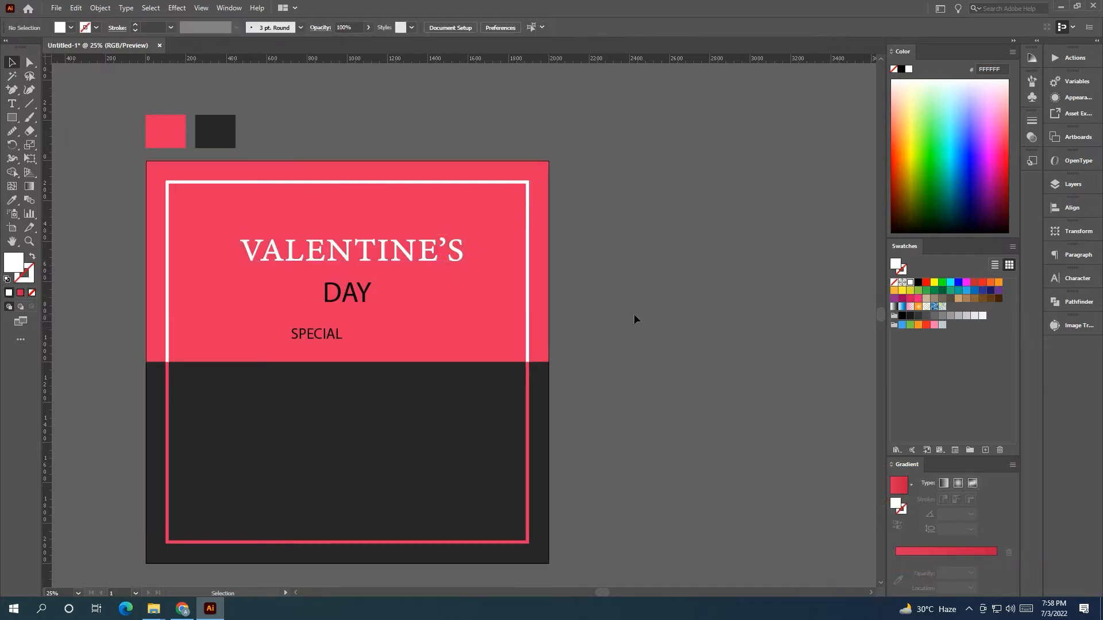
Step: Copy the white Minion Variable Concept styling from VALENTINE'S onto the word DAY with the Eyedropper
scroll(574, 293, down, 1)
scroll(574, 293, left, 1)
click(419, 255)
click(12, 200)
click(361, 208)
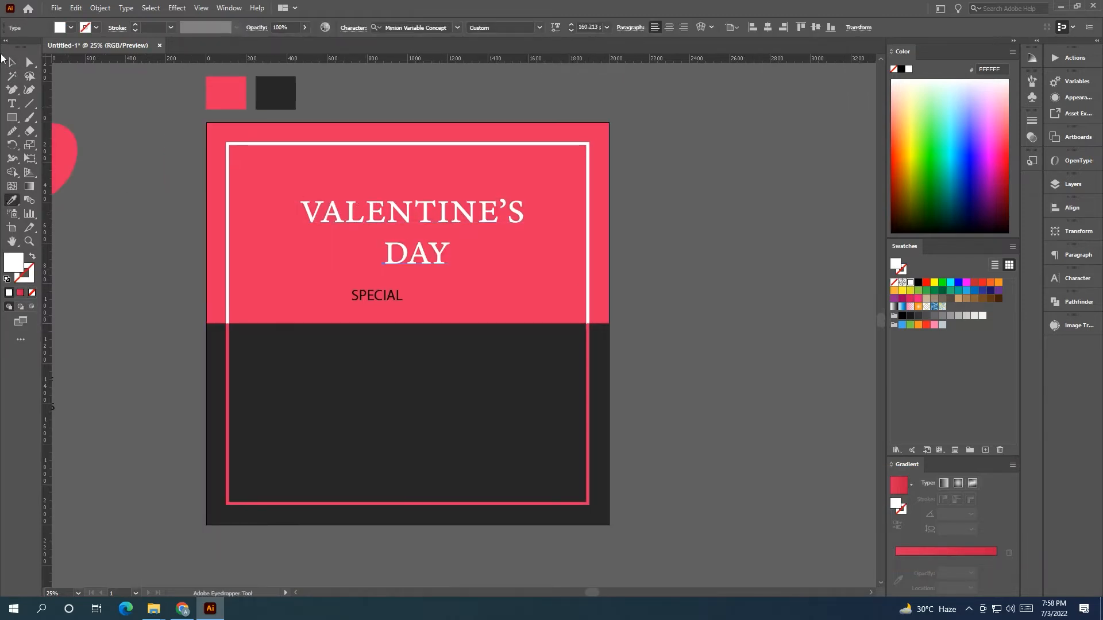
click(12, 62)
Step: Move DAY up closer to VALENTINE'S and align the horizontal centres of both words
scroll(206, 244, right, 1)
scroll(207, 245, up, 1)
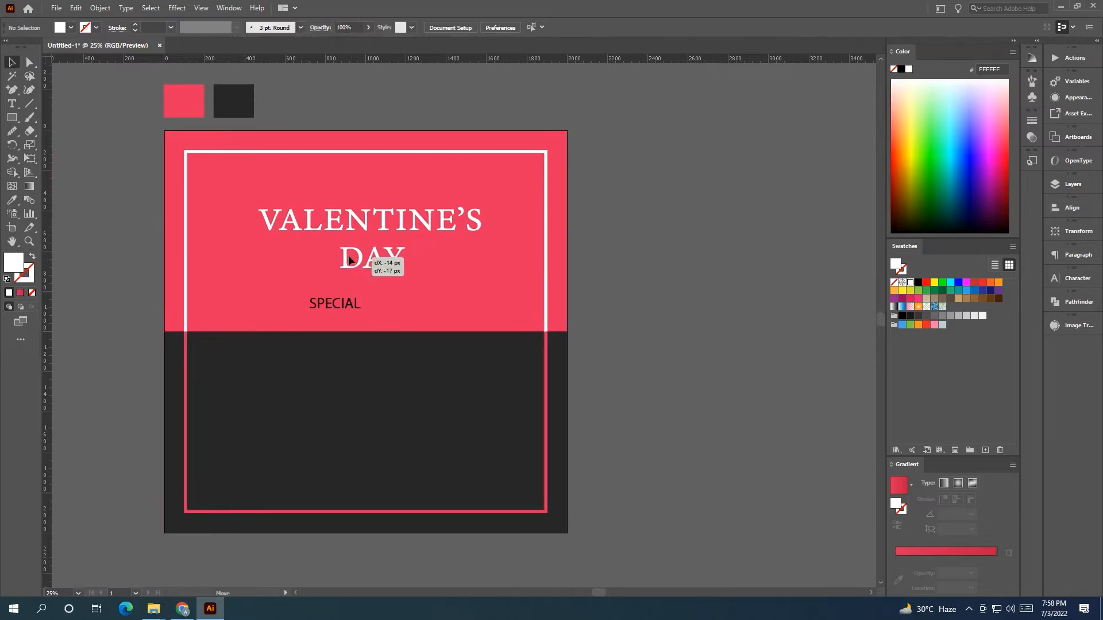
shift+click(374, 231)
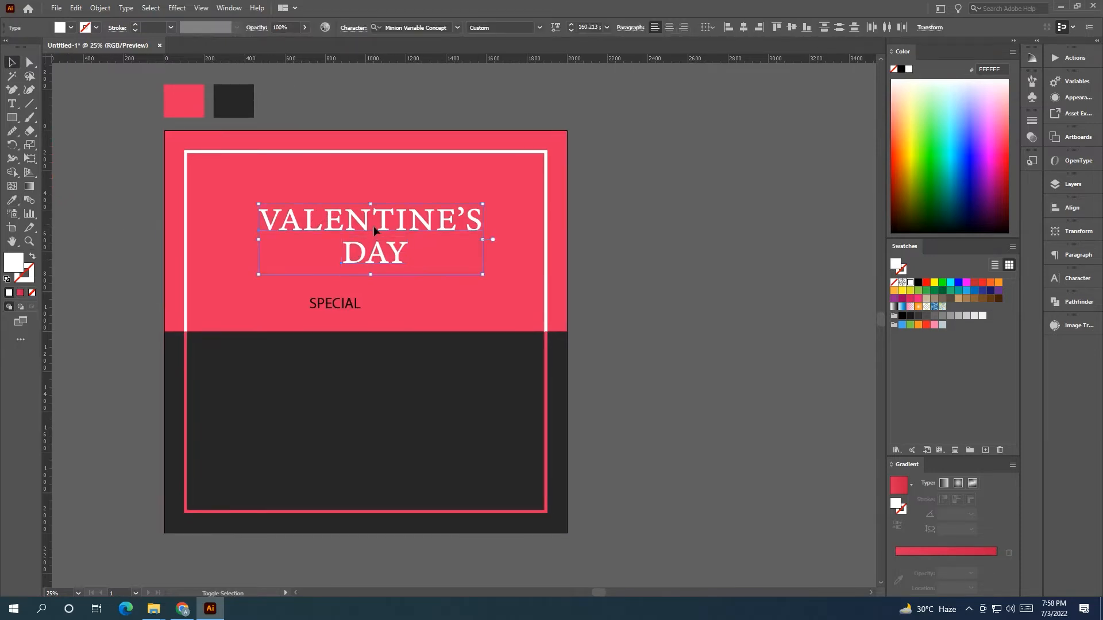
click(743, 28)
click(626, 223)
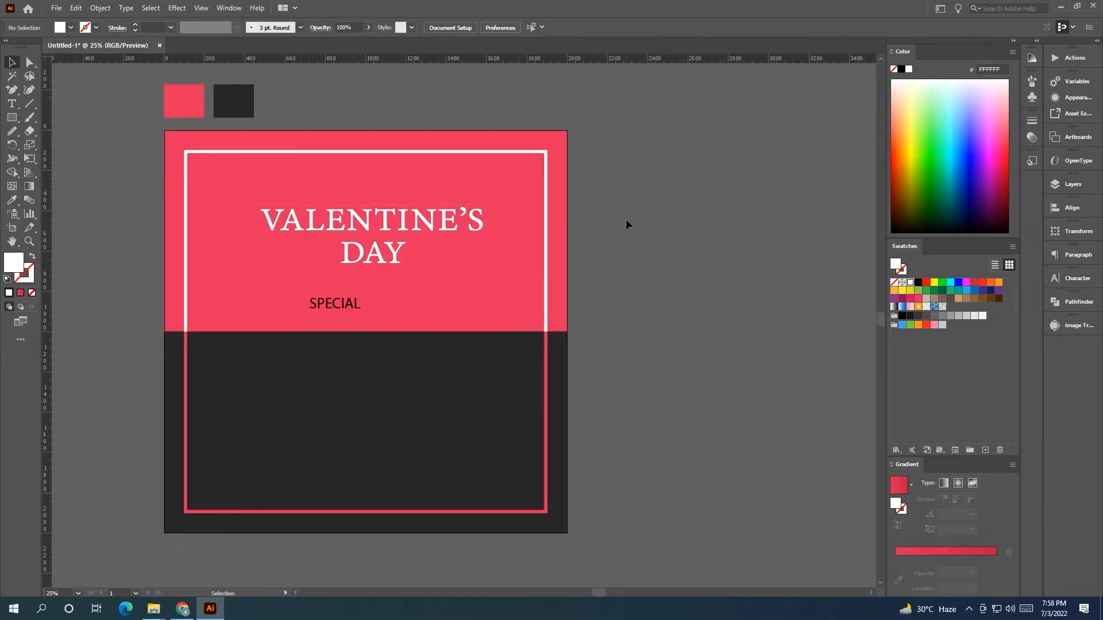
Step: Increase the tracking of VALENTINE'S to 68
drag(609, 213, 631, 196)
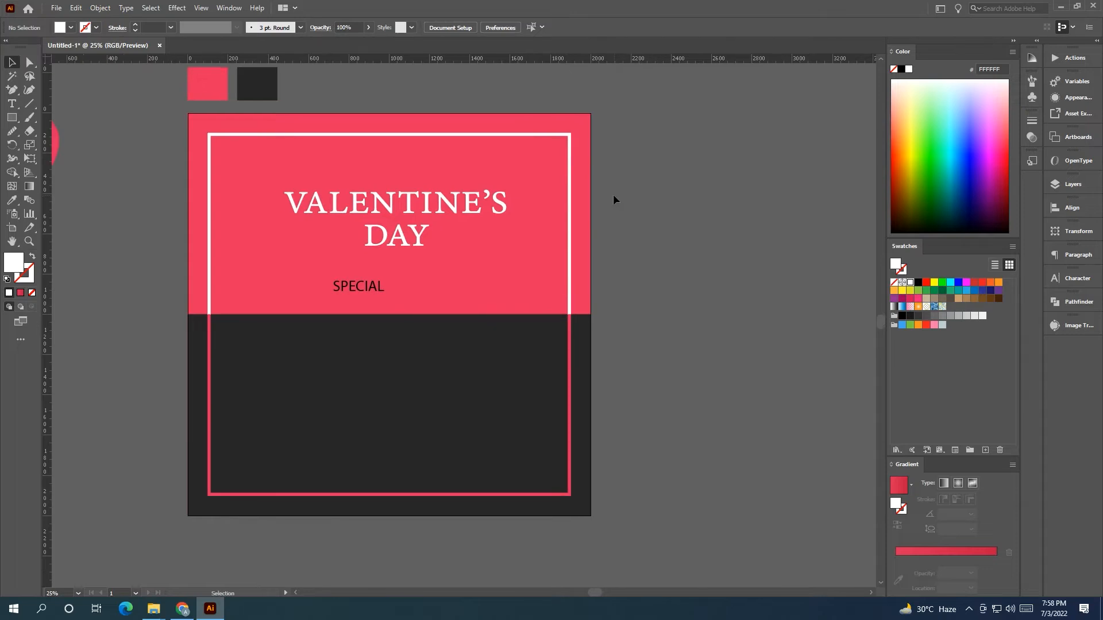
click(413, 207)
click(1067, 284)
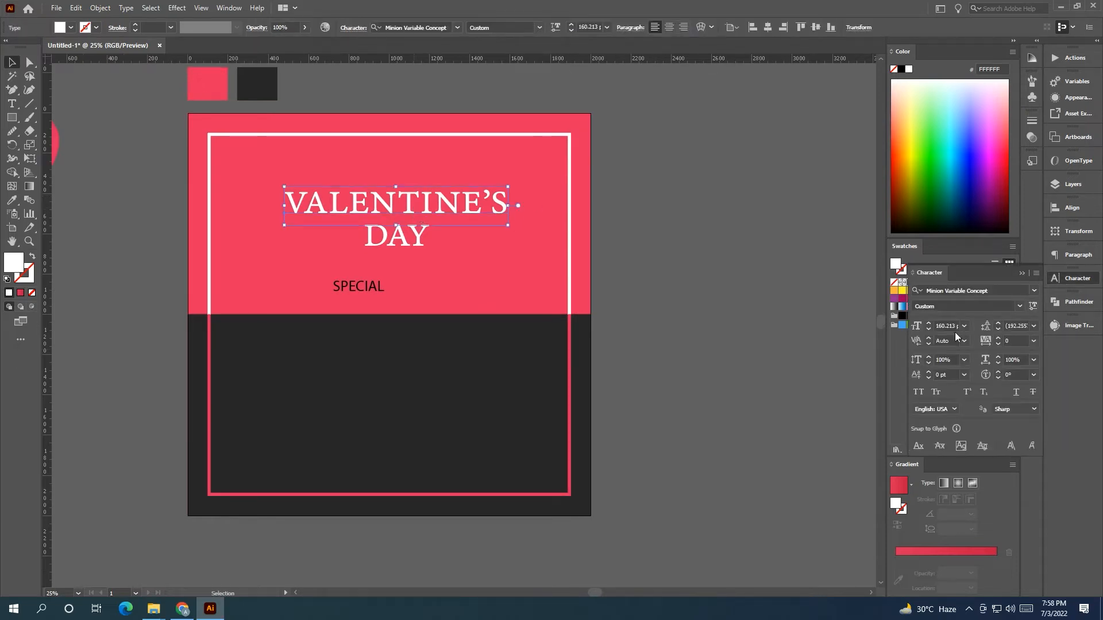
click(1011, 341)
scroll(1012, 340, up, 10)
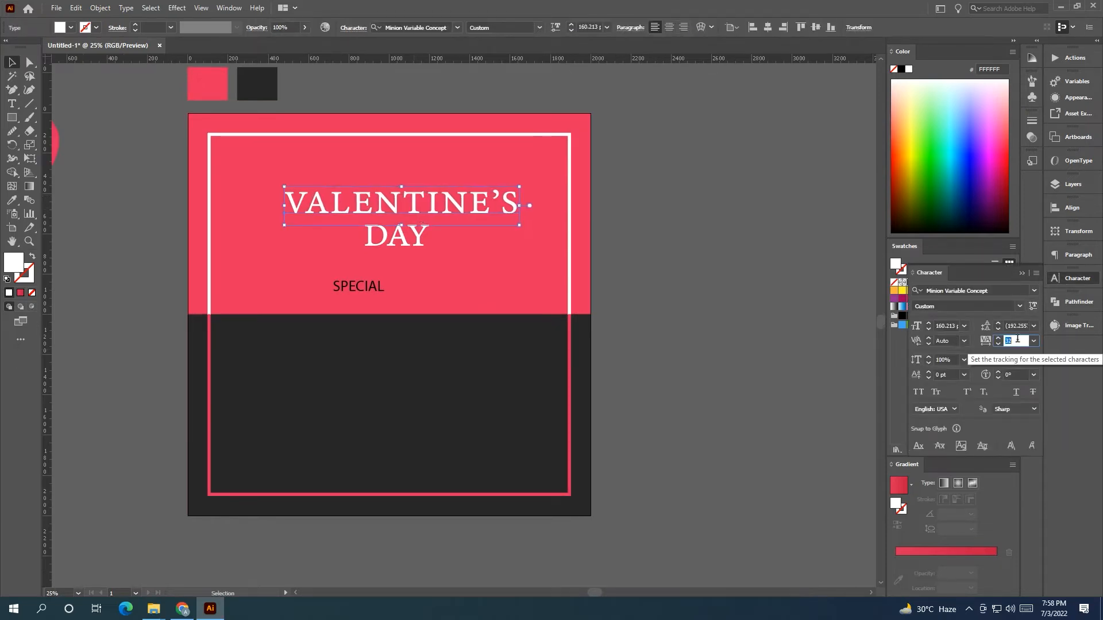
scroll(1018, 341, up, 15)
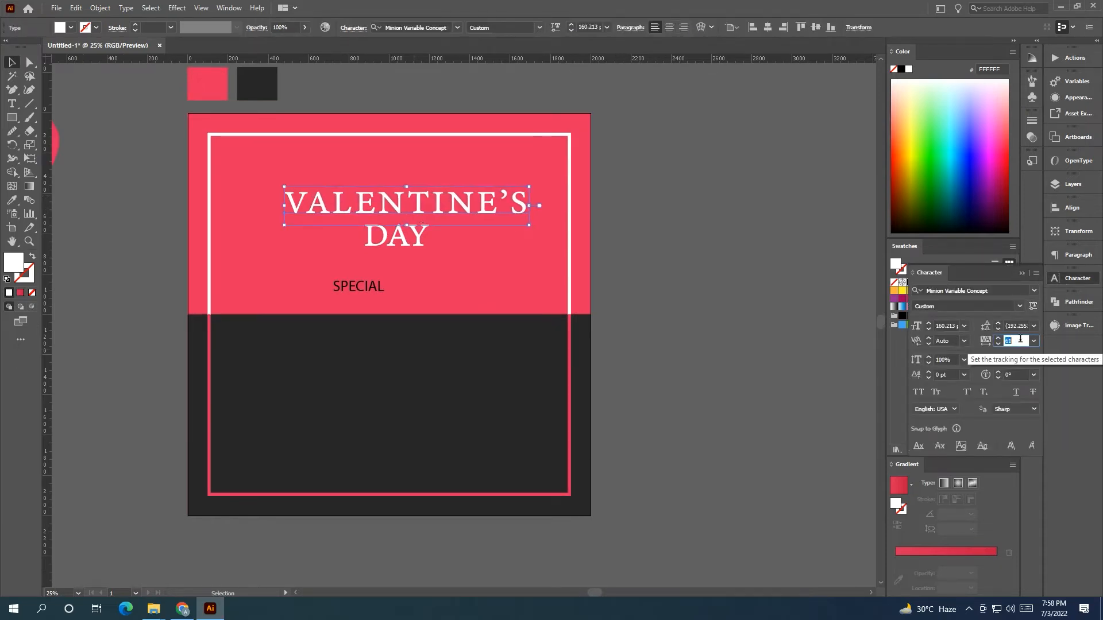
Step: Centre VALENTINE'S horizontally on the artboard, then scale it down to about 141 pt and DAY to about 134 pt
click(768, 27)
drag(514, 206, 497, 214)
click(416, 245)
drag(429, 256, 424, 254)
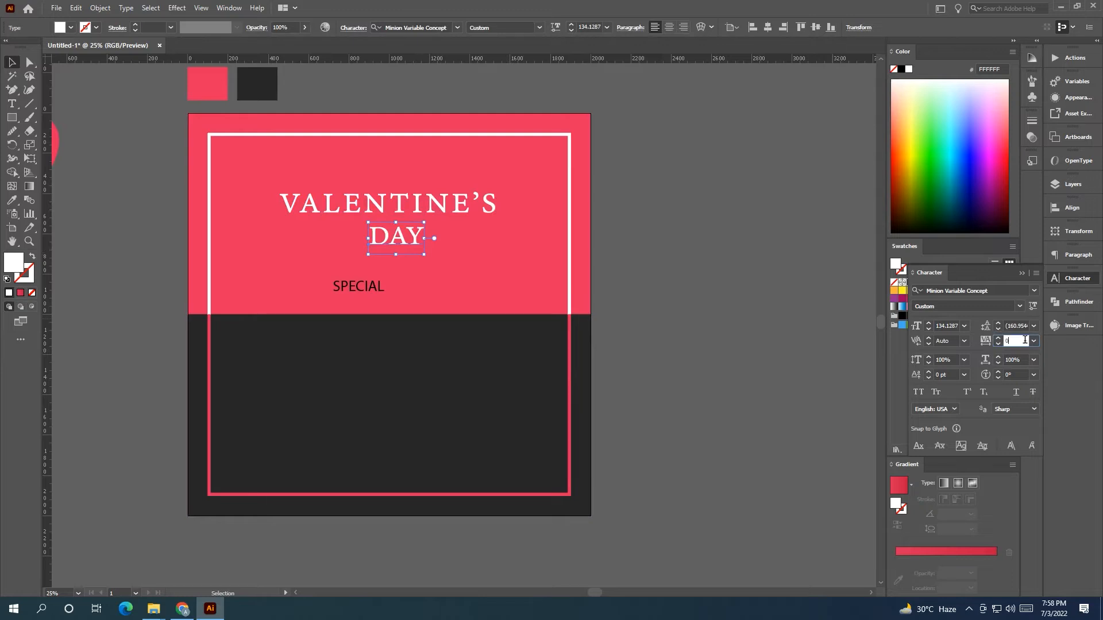
Step: Set the tracking of DAY to 68 and centre it horizontally on the artboard
text(14)
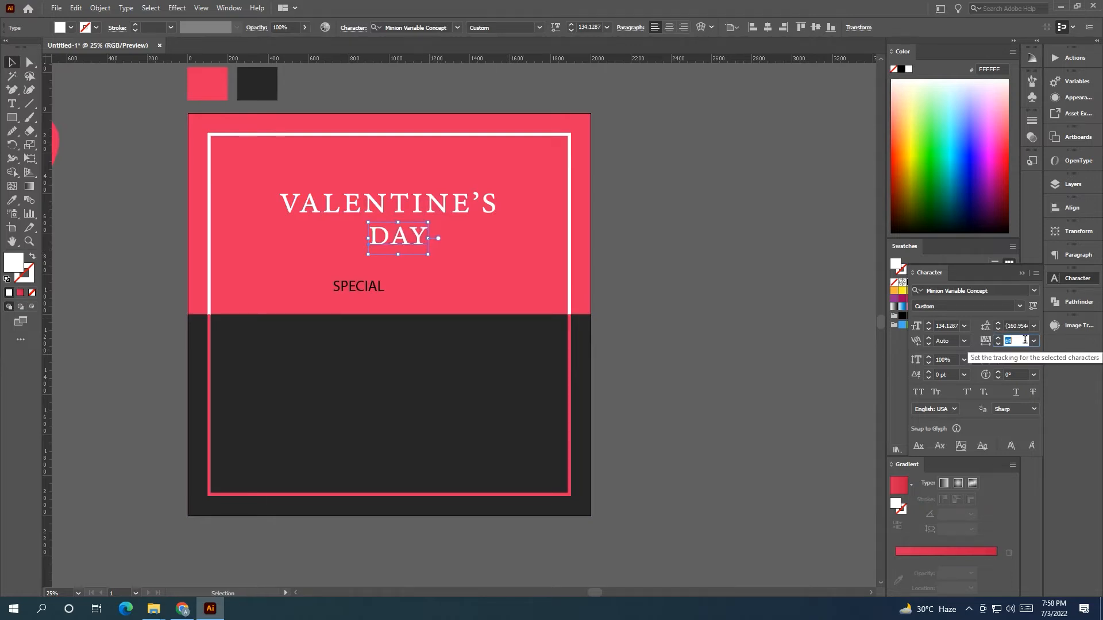
click(817, 272)
click(394, 244)
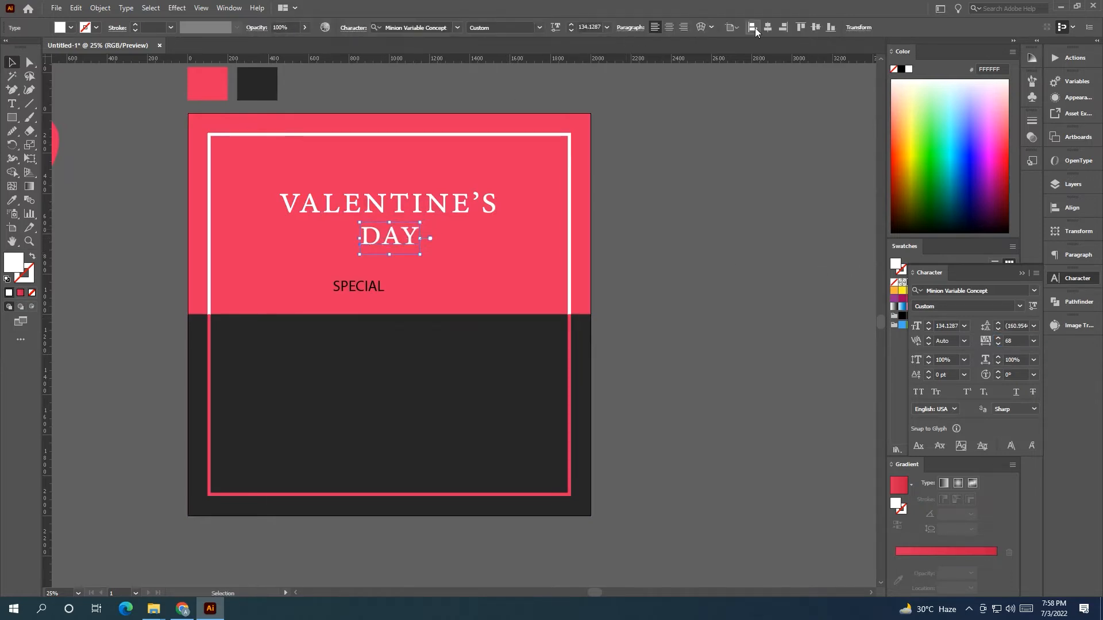
click(714, 256)
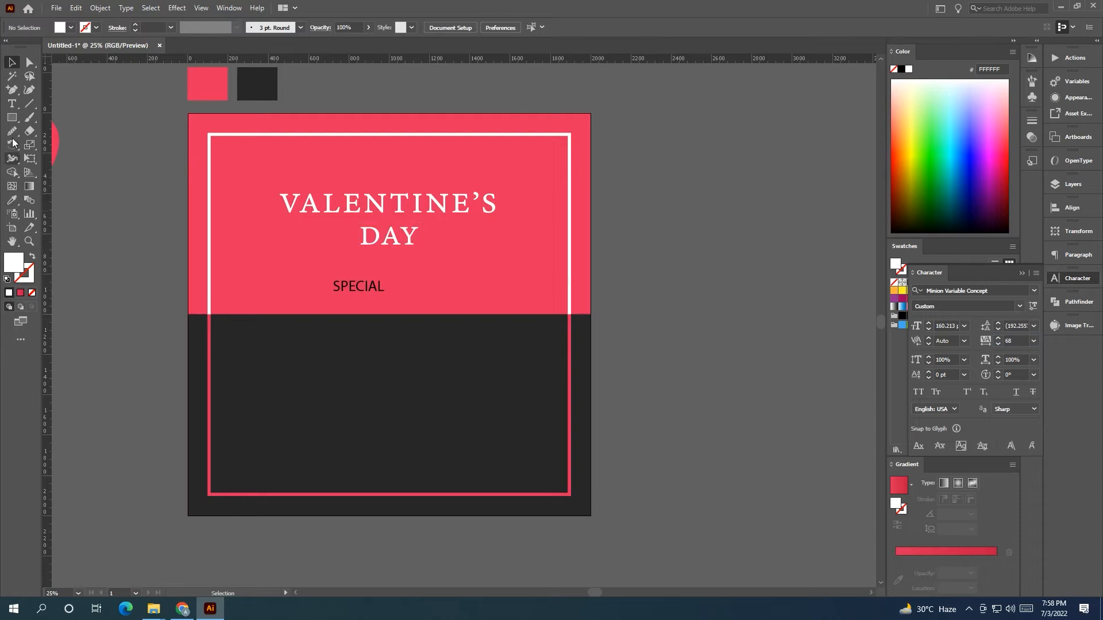
Step: Draw a horizontal line about 359 px long to the left of DAY with a white stroke and no fill
click(13, 90)
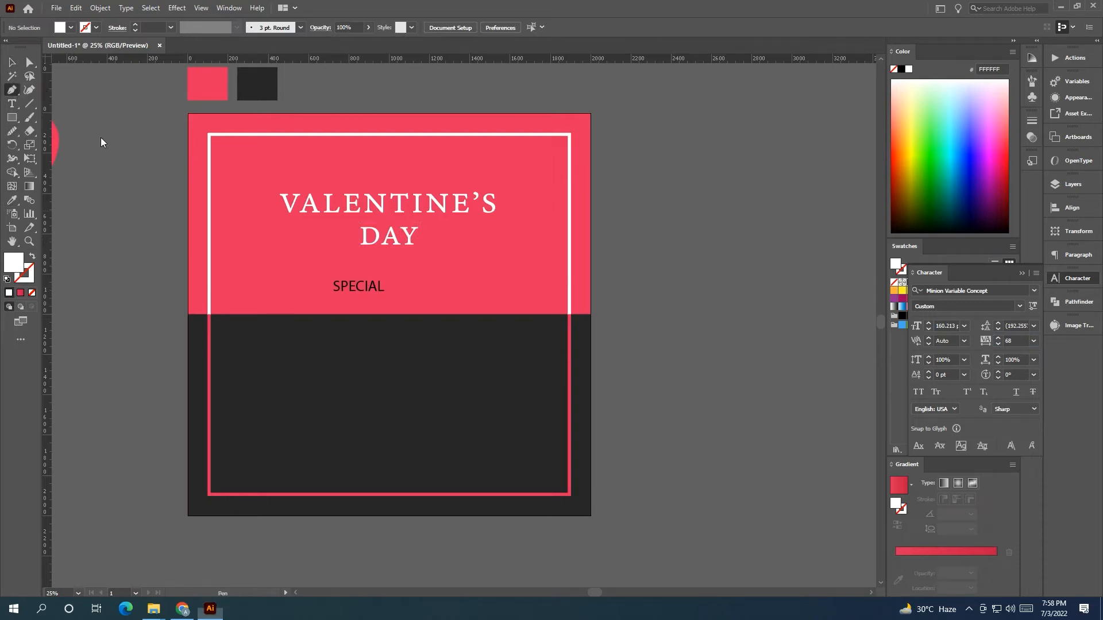
click(280, 234)
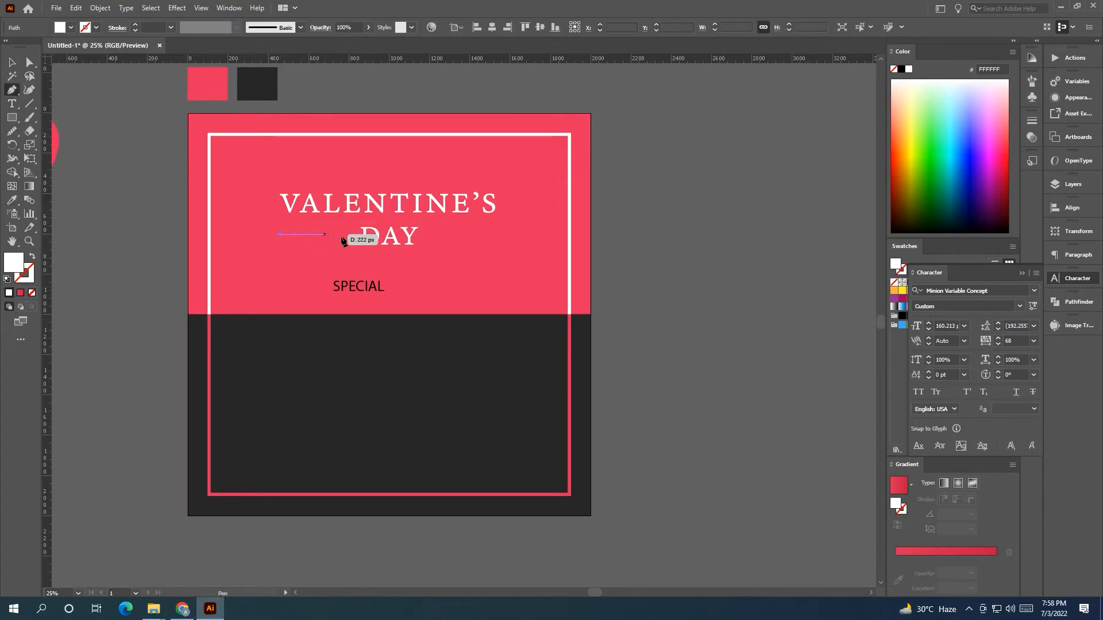
click(352, 234)
key(v)
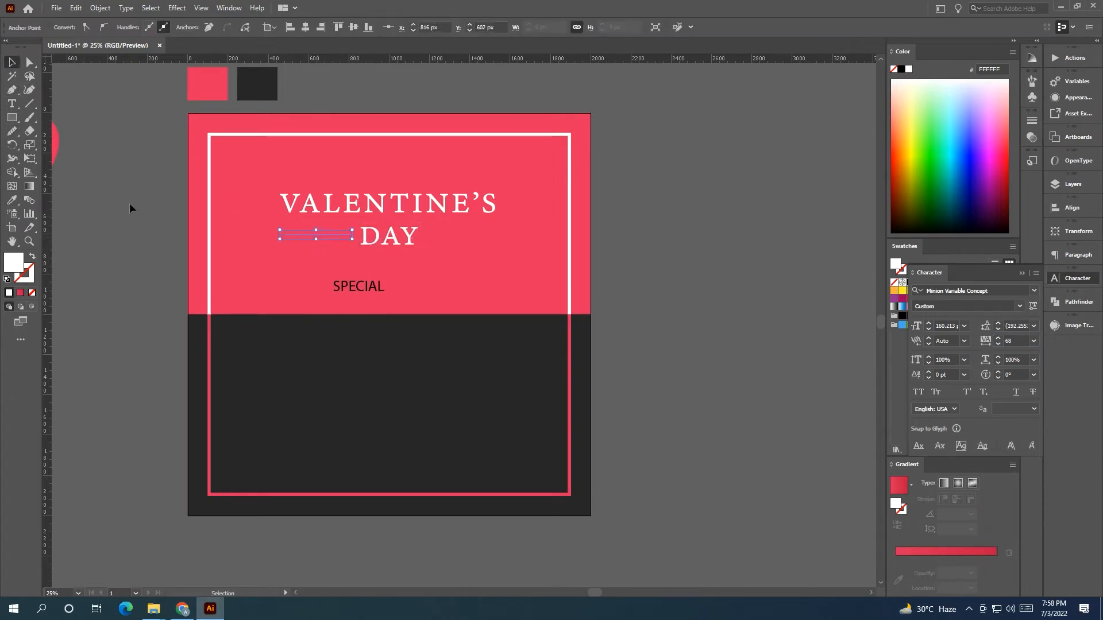
click(32, 258)
Step: Duplicate the line to the right side of DAY and set the stroke of both lines to 5 pt
mouse_move(294, 240)
mouse_down()
mouse_move(480, 242)
mouse_move(441, 232)
mouse_up()
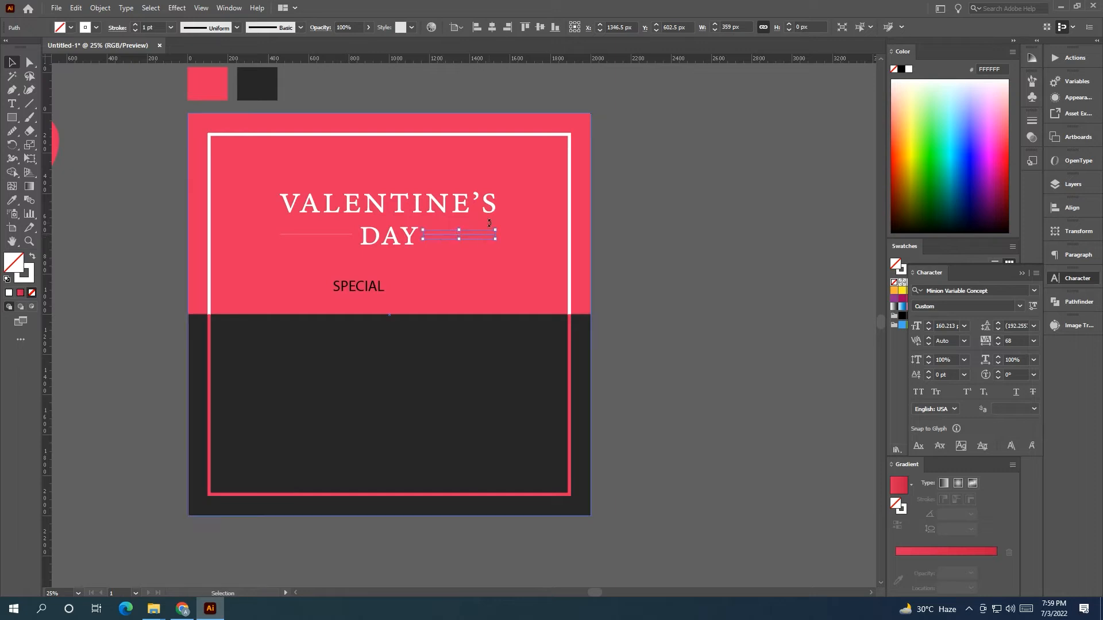
click(644, 270)
scroll(662, 326, up, 2)
click(435, 285)
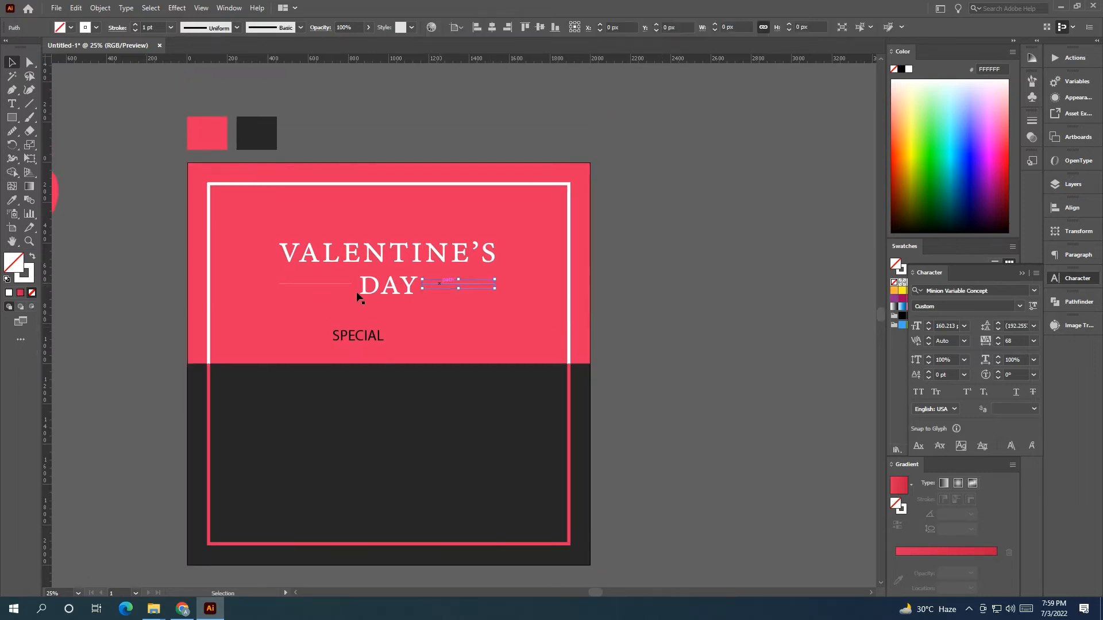
shift+click(323, 283)
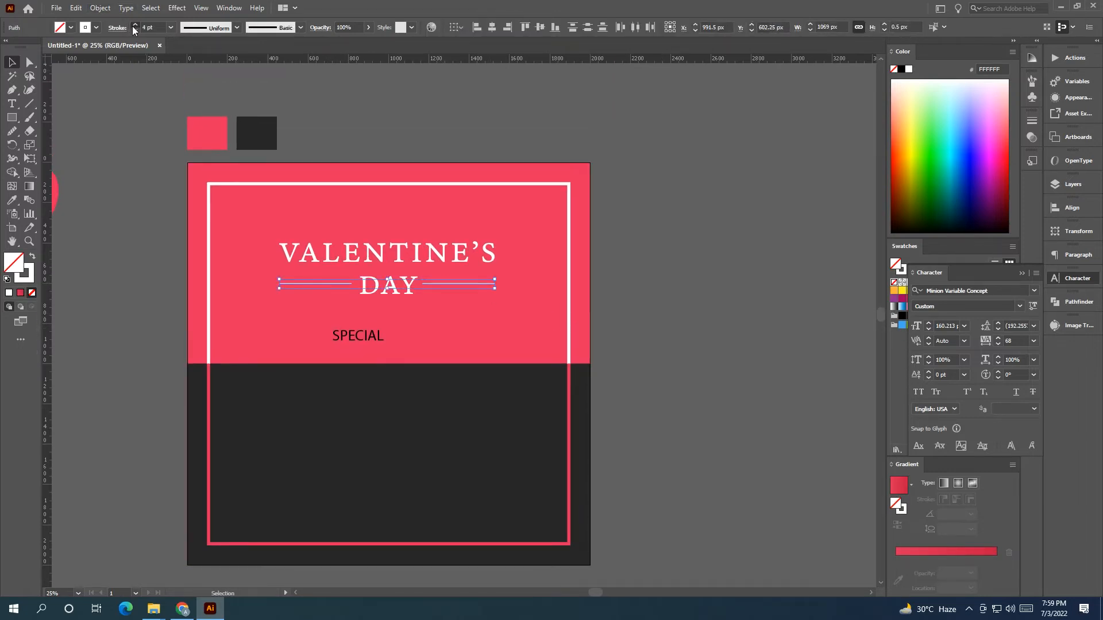
click(562, 90)
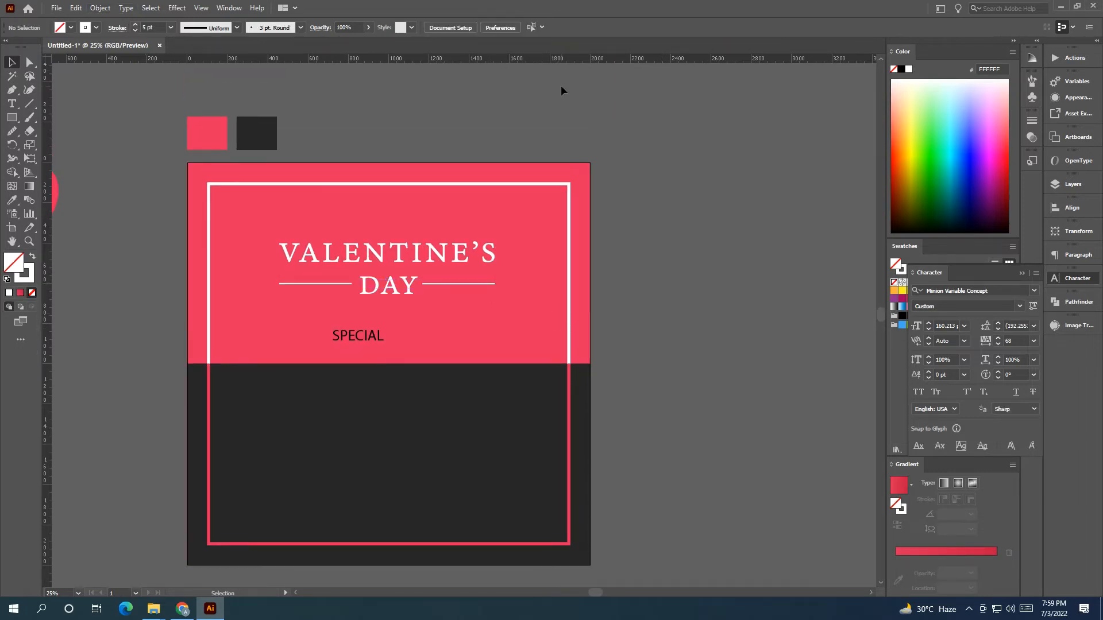
Step: Copy the text styling of VALENTINE'S onto the word SPECIAL with the Eyedropper
click(345, 347)
click(12, 201)
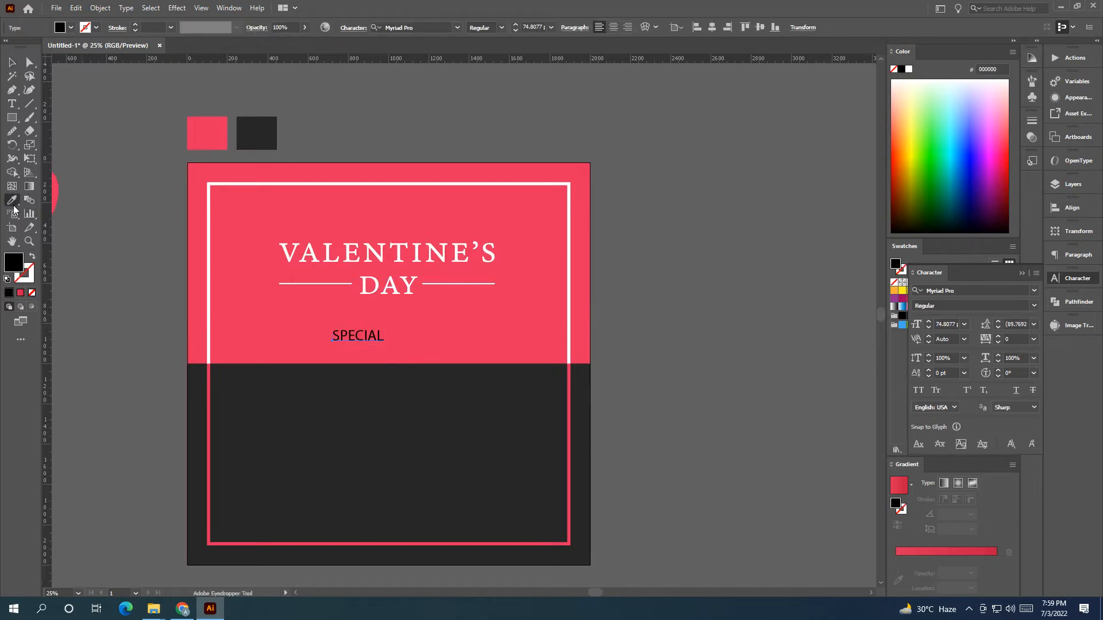
click(343, 249)
Step: Widen the tracking of SPECIAL to 350
click(1033, 341)
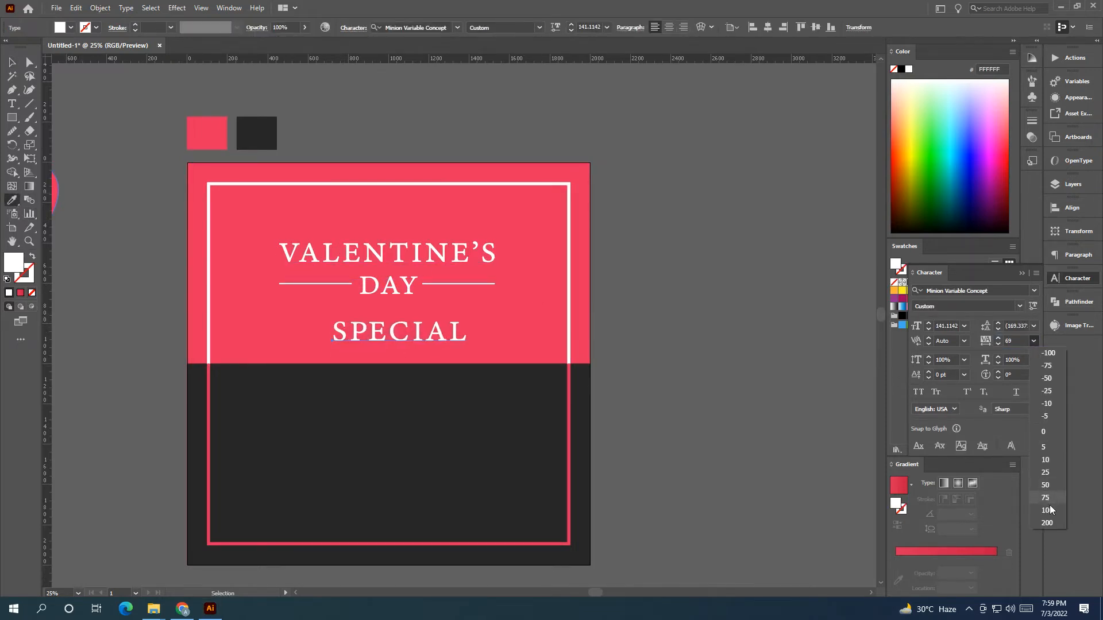
click(1045, 522)
scroll(1021, 341, up, 10)
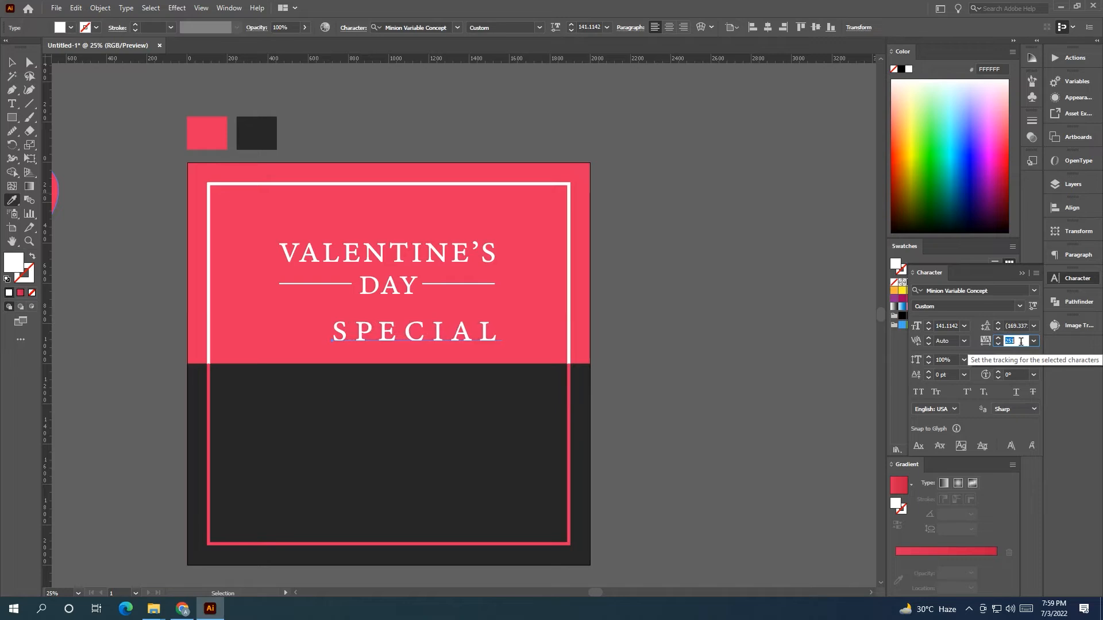
scroll(1021, 342, up, 3)
click(679, 328)
key(ctrl+z)
click(12, 62)
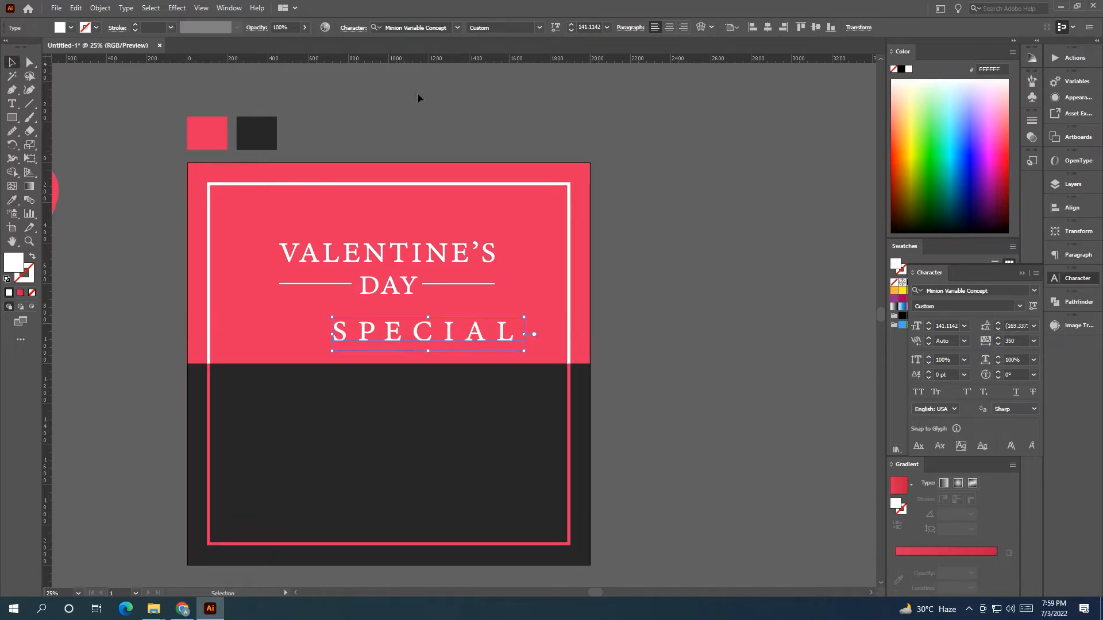
Step: Scale SPECIAL down to about 69 pt and move it just beneath DAY
click(359, 89)
drag(436, 337, 433, 321)
drag(506, 322, 453, 327)
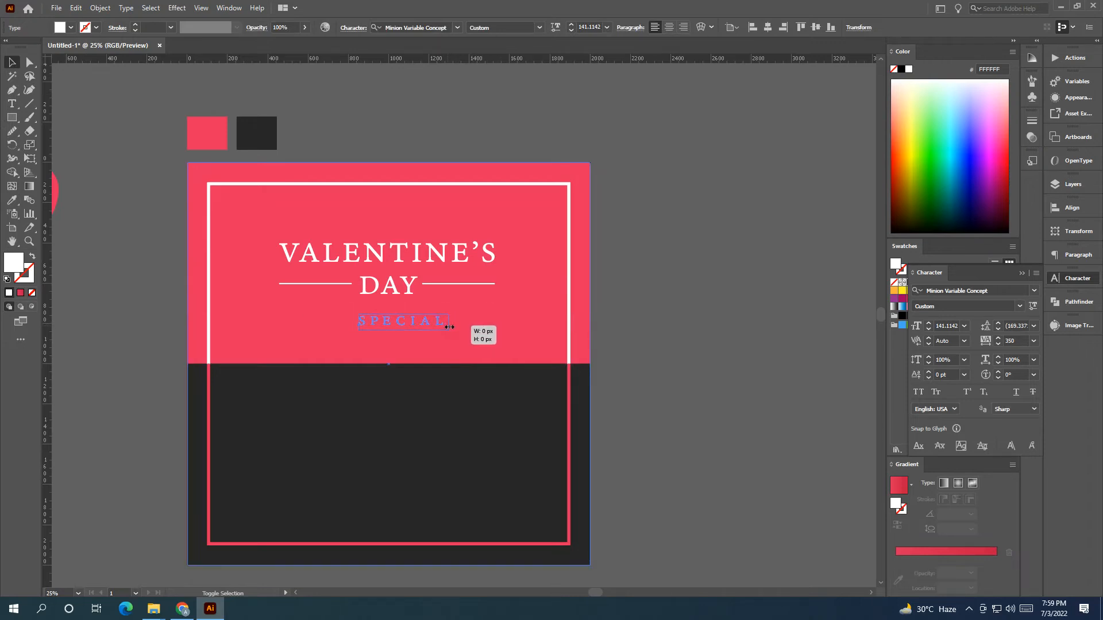
drag(450, 327, 398, 311)
Step: Increase the tracking of SPECIAL to 832 and centre the word horizontally on the artboard
click(1023, 339)
scroll(1023, 339, up, 6)
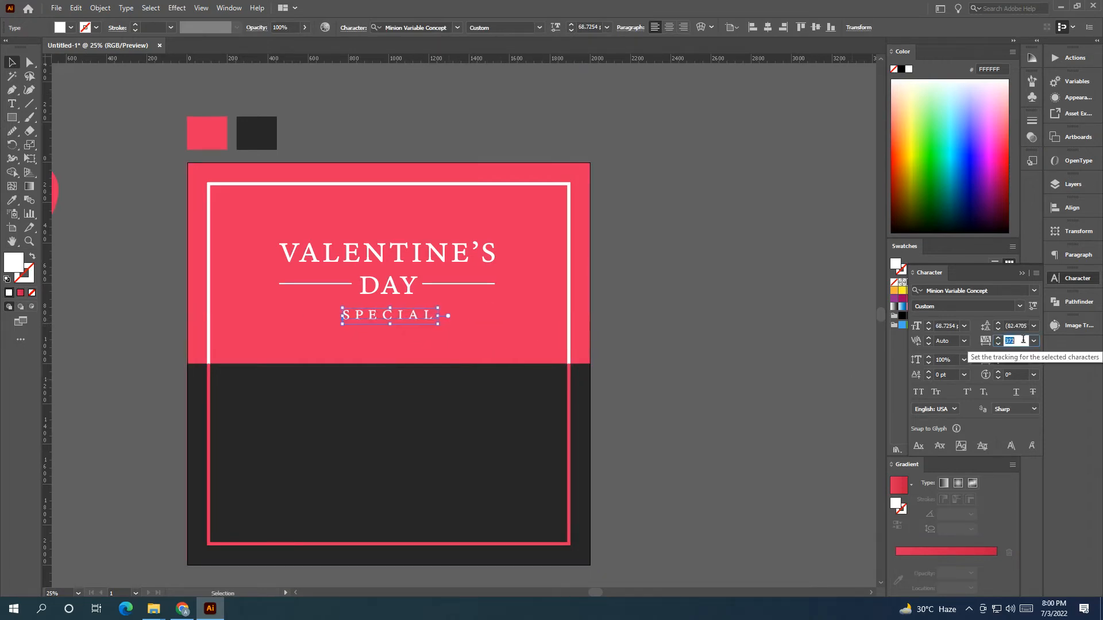
scroll(1023, 340, up, 8)
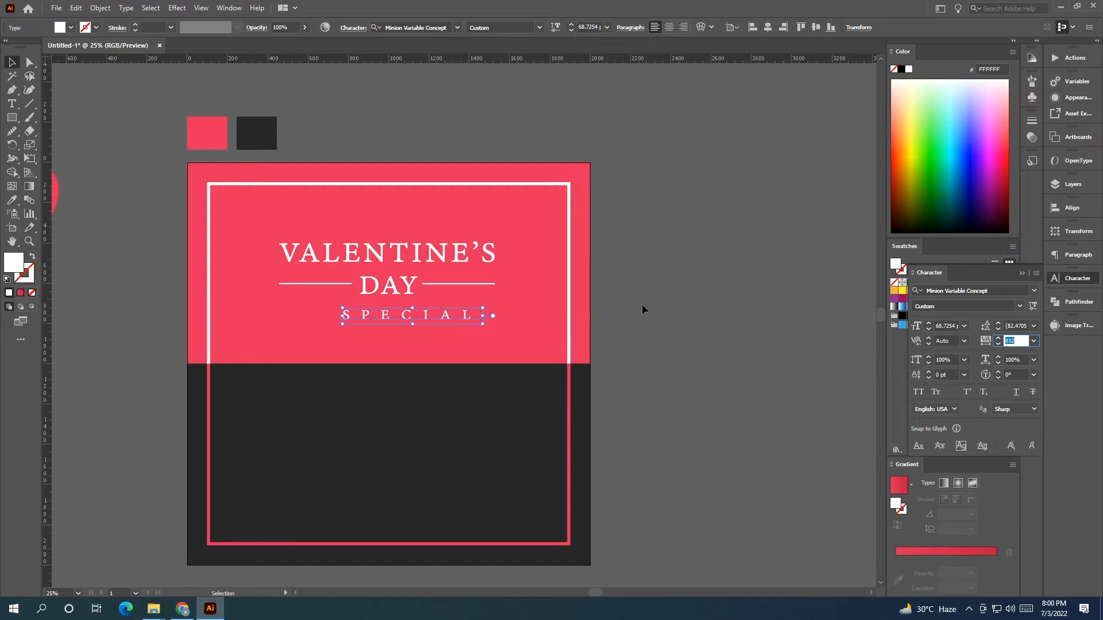
drag(446, 320, 432, 320)
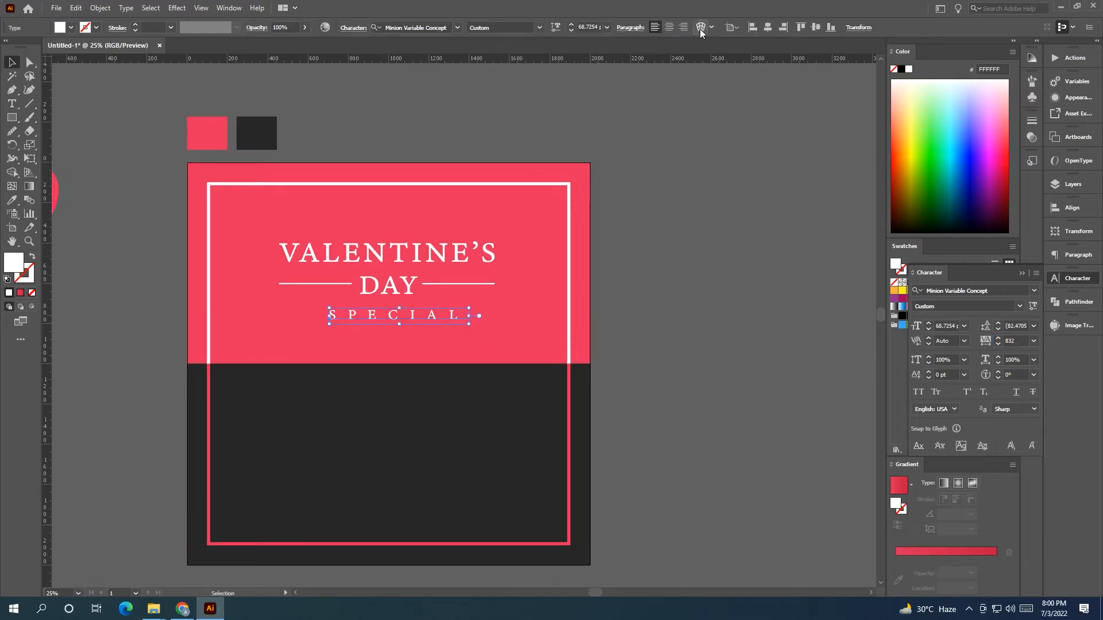
click(768, 29)
click(756, 251)
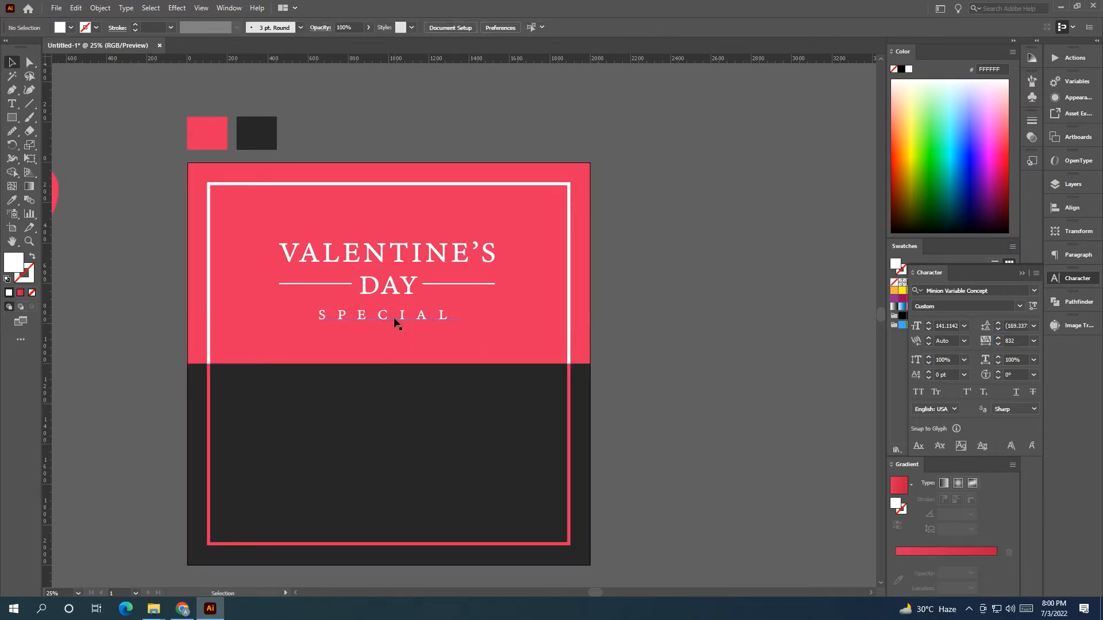
Step: Move the pink heart from beside the artboard onto the design beneath the headline and bring it to the front
drag(401, 316, 400, 315)
click(741, 356)
drag(641, 377, 844, 395)
drag(109, 114, 232, 230)
drag(184, 199, 666, 315)
right_click(666, 316)
mouse_move(737, 499)
click(814, 495)
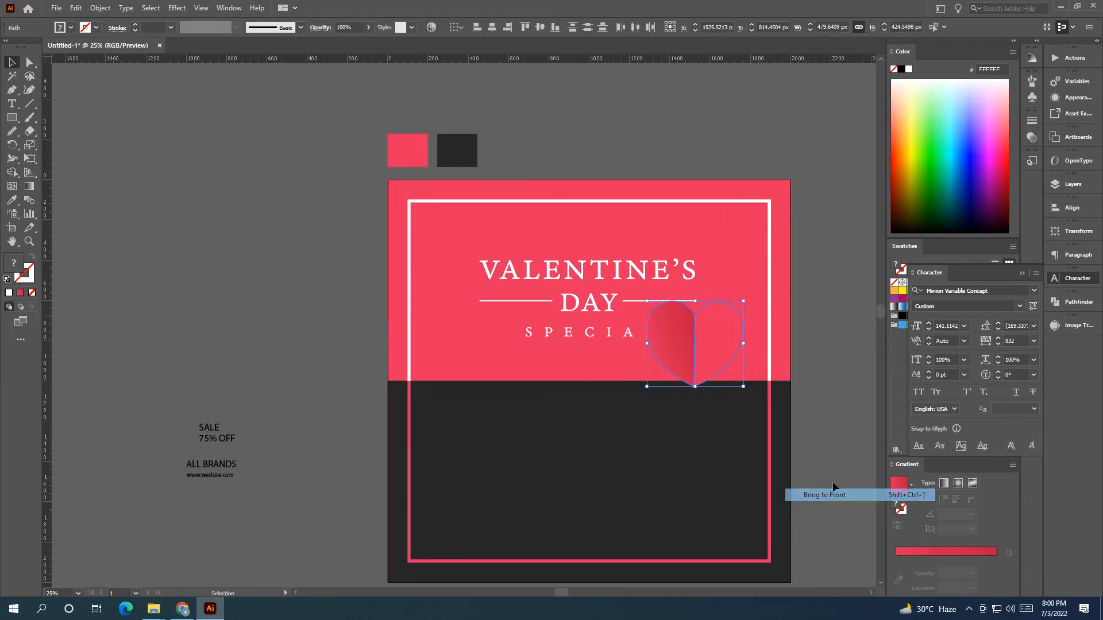
Step: Scale the heart to about 310 px wide, tilt it clockwise near the colour boundary and group its two halves
drag(858, 439, 719, 399)
drag(603, 262, 607, 320)
drag(573, 293, 570, 322)
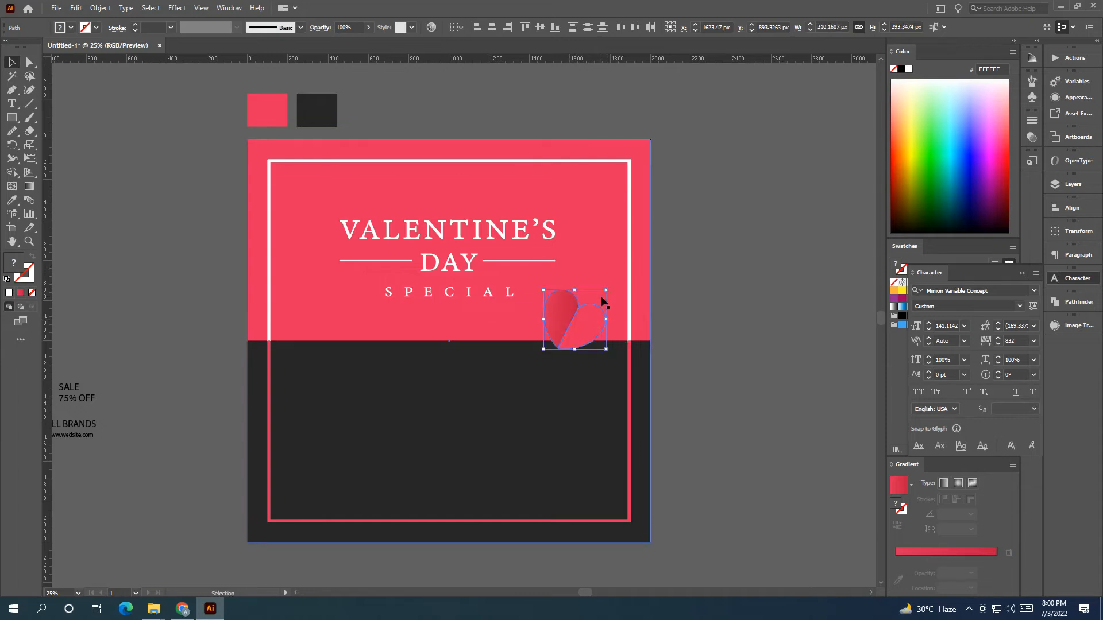
click(1079, 302)
click(686, 360)
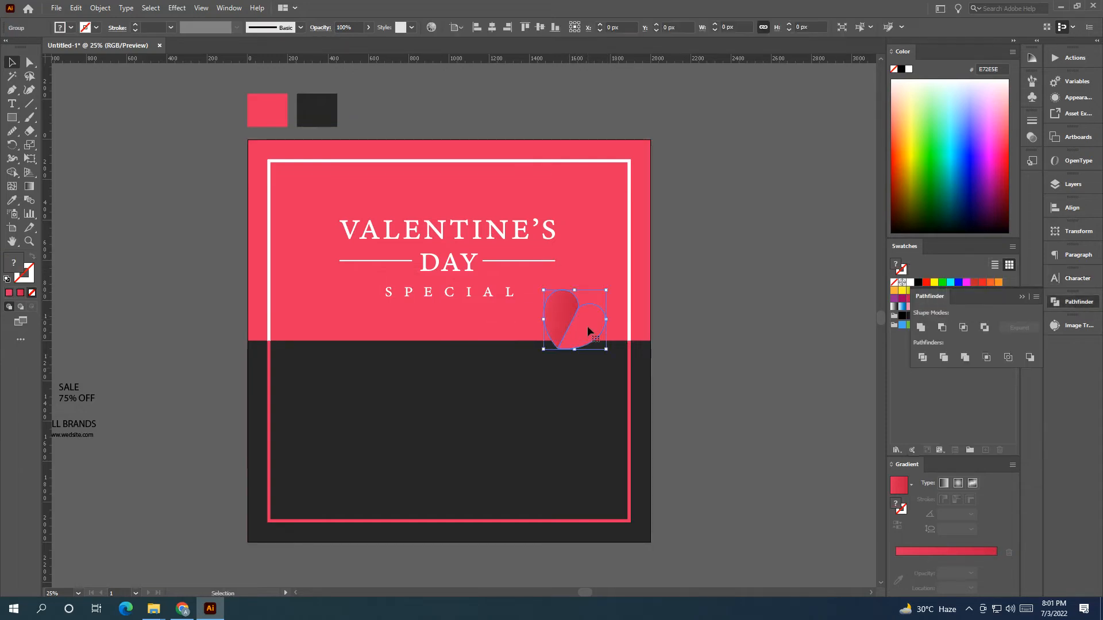
click(171, 7)
mouse_move(221, 139)
click(332, 141)
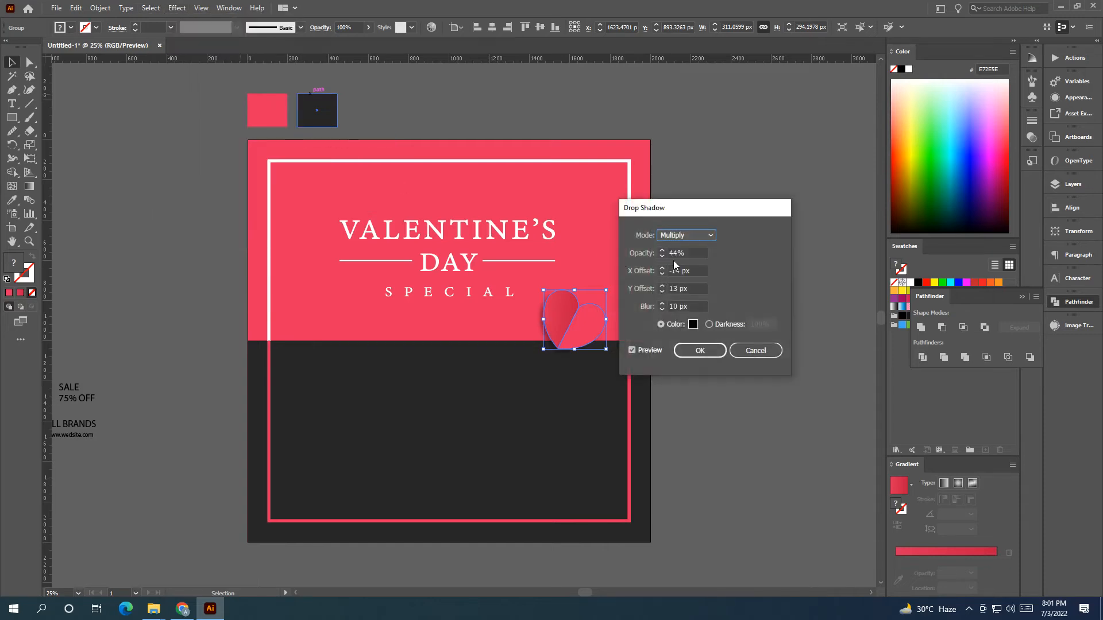
click(757, 353)
Step: Copy the heart beside the artboard and give the original a Multiply drop shadow: 44% opacity, X -14 px, Y 13 px, blur 10 px
alt+drag(563, 333, 721, 264)
click(570, 317)
click(177, 8)
mouse_move(221, 140)
click(337, 140)
click(701, 350)
click(620, 363)
Step: Copy the shadowed heart to the left part of the colour boundary, tilt it anticlockwise and scale it to about 237 px wide
drag(570, 330, 317, 344)
drag(360, 309, 305, 292)
drag(328, 353, 336, 343)
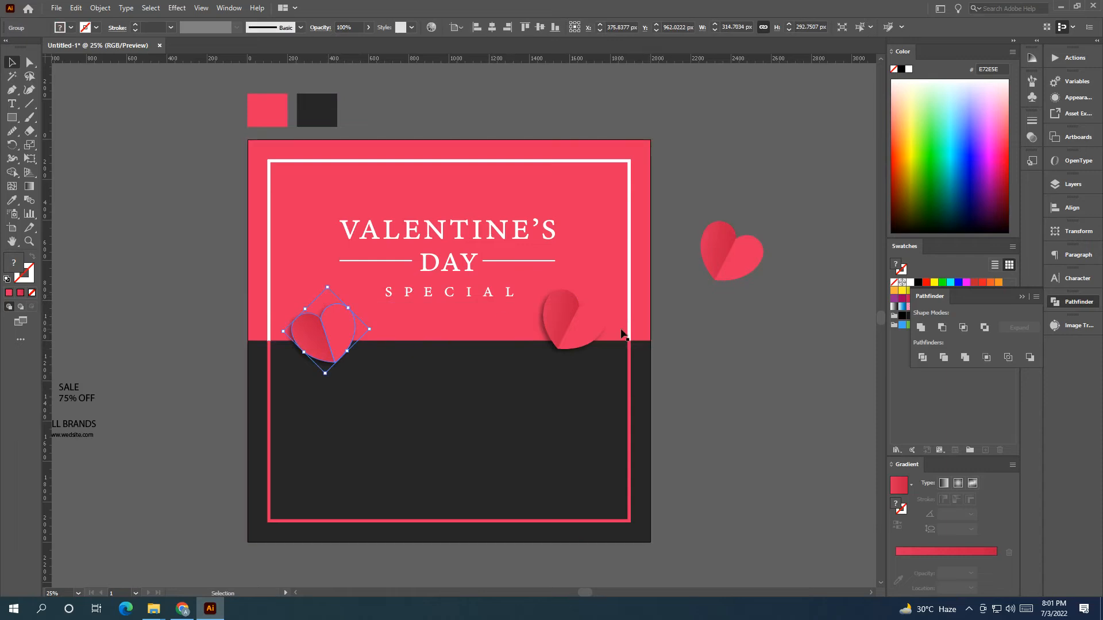
drag(305, 308, 320, 332)
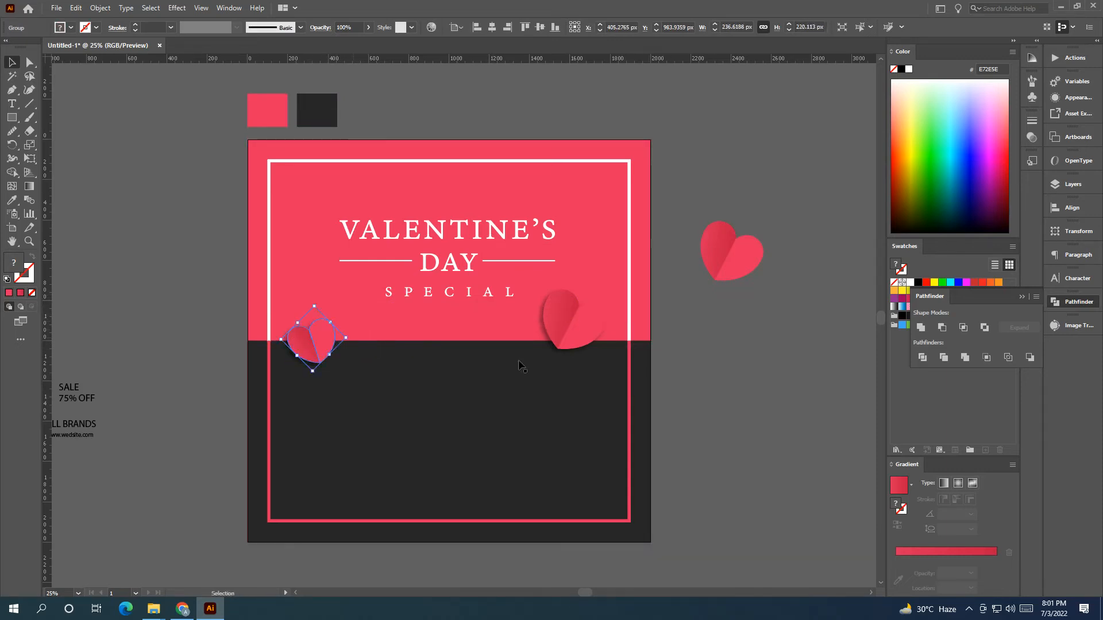
click(744, 292)
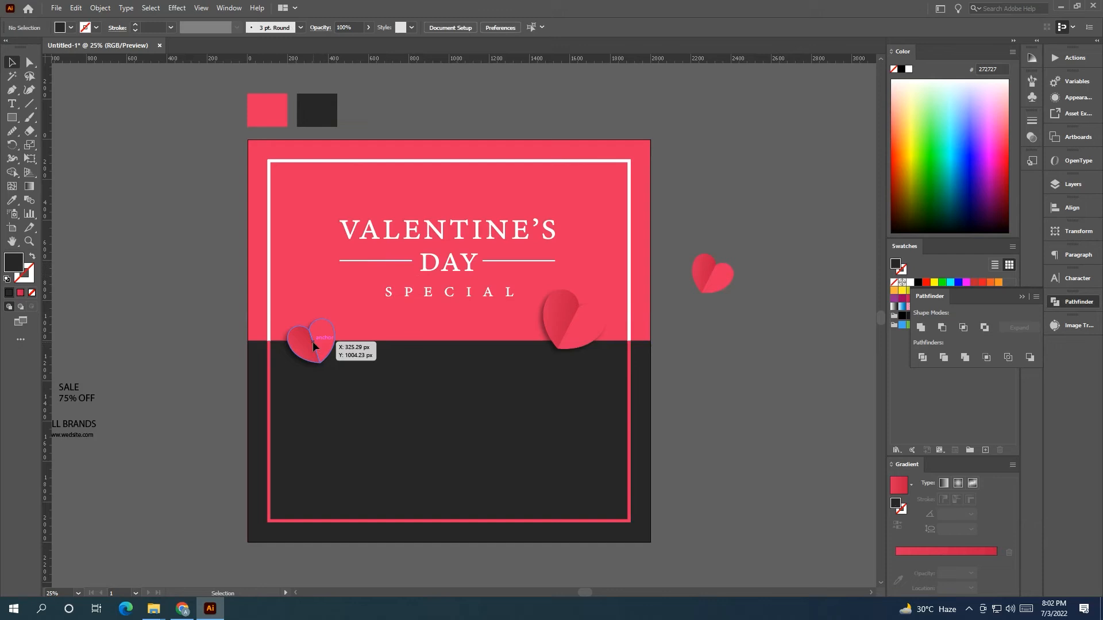
Step: Scatter four small copies of the left heart around the headline, with the one beneath SPECIAL about 92 px wide
click(315, 346)
alt+drag(316, 345, 434, 315)
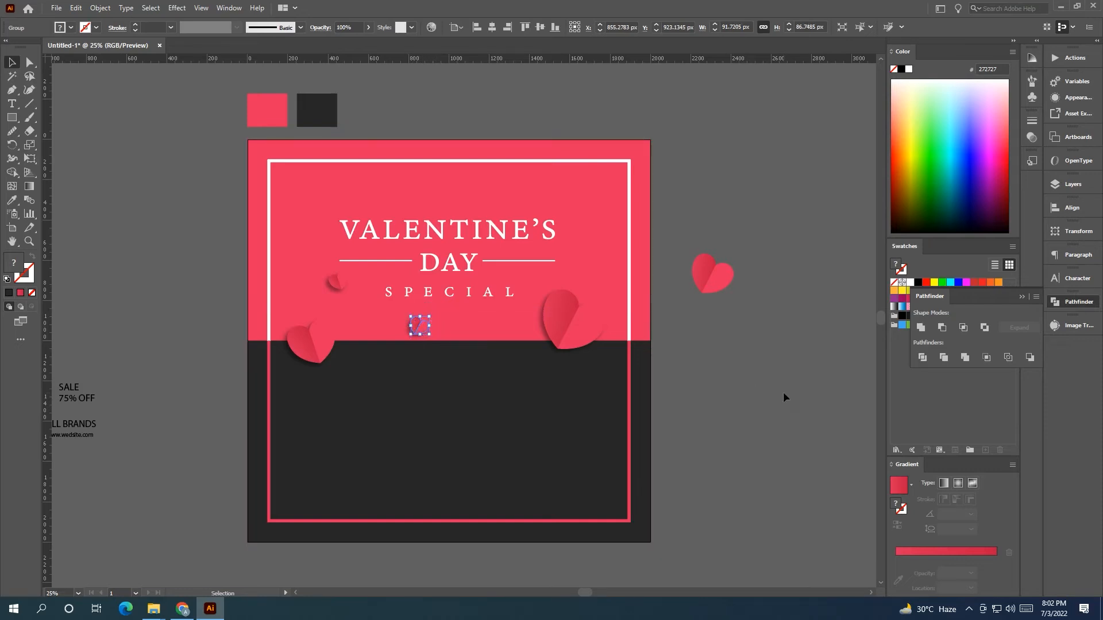
click(784, 397)
scroll(508, 368, right, 2)
alt+drag(327, 333, 490, 247)
alt+drag(489, 247, 282, 201)
click(661, 320)
Step: Enlarge the small heart beneath SPECIAL and the large heart near the colour boundary, and move the upper-right heart above the headline's end
click(329, 335)
drag(340, 321, 356, 313)
click(578, 253)
drag(492, 251, 498, 219)
drag(517, 295, 525, 288)
click(684, 364)
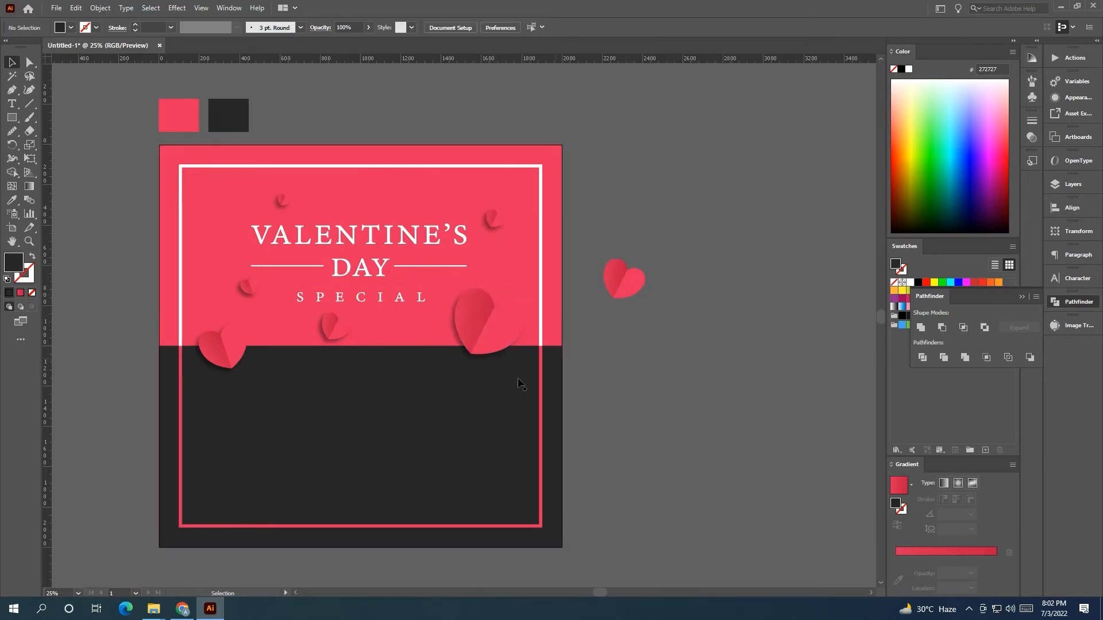
Step: Shift the heart beneath SPECIAL and the small heart beside SPECIAL further left
drag(248, 287, 215, 269)
drag(328, 332, 305, 333)
drag(214, 271, 220, 281)
click(647, 431)
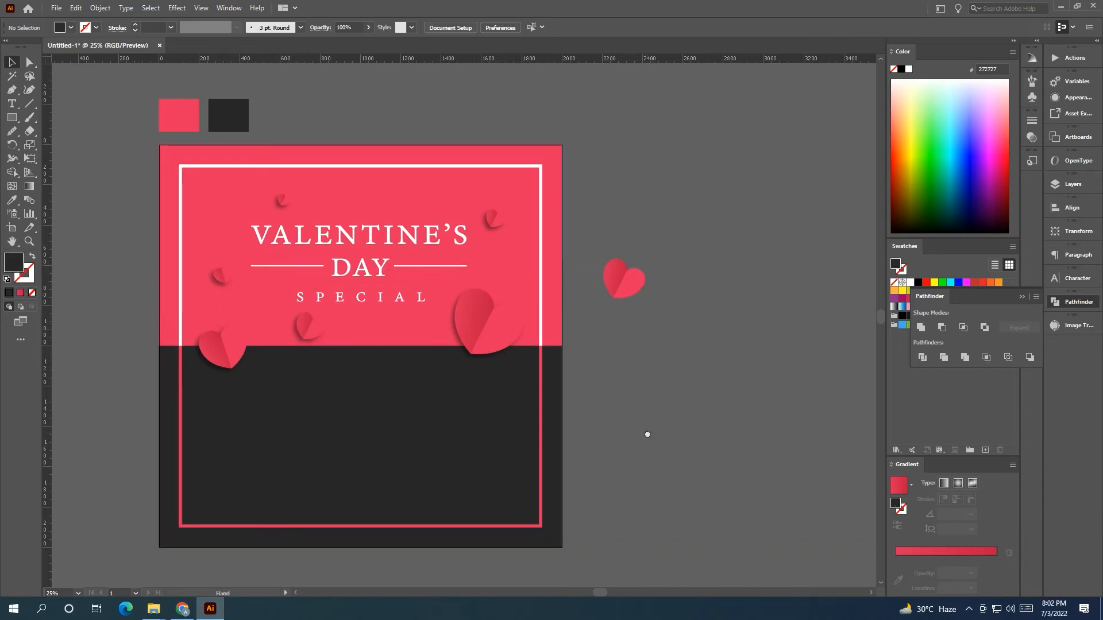
Step: Fill the SALE and 75% OFF text with white, enlarge it to about 150 pt and place it in front of the dark area
drag(648, 431, 656, 399)
drag(342, 335, 664, 336)
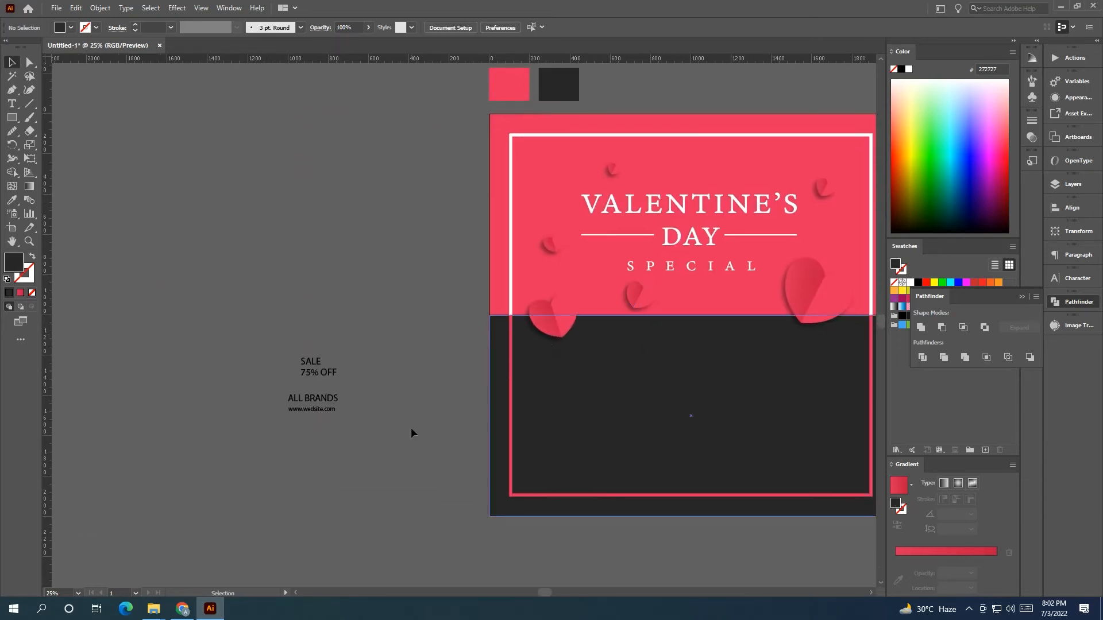
drag(412, 431, 258, 278)
click(154, 208)
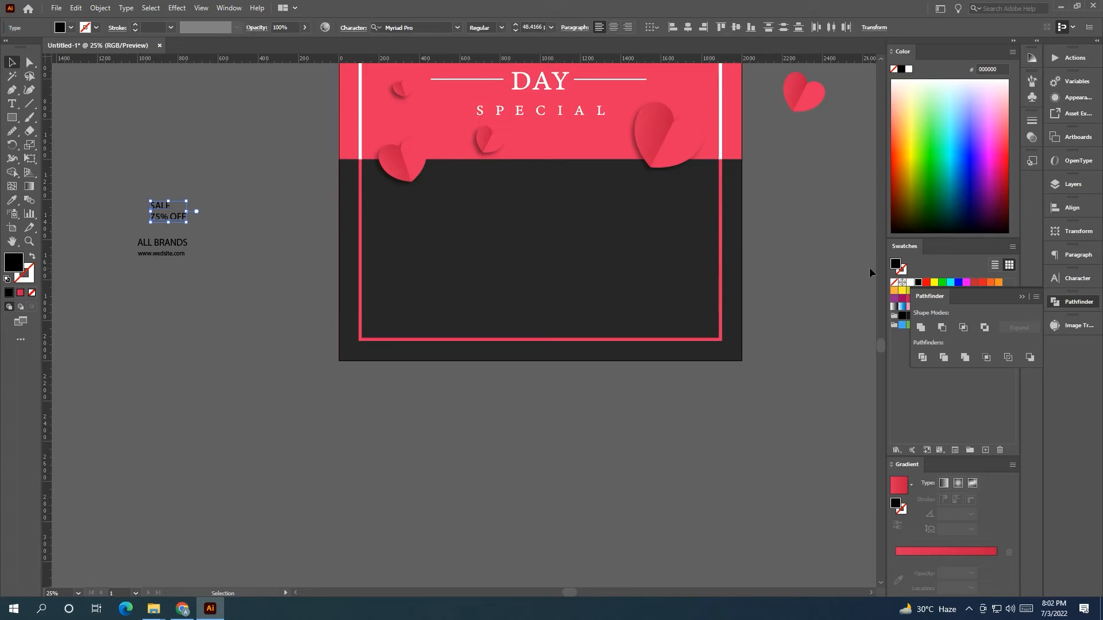
click(911, 283)
drag(186, 223, 345, 366)
right_click(515, 270)
click(710, 464)
click(470, 320)
click(468, 227)
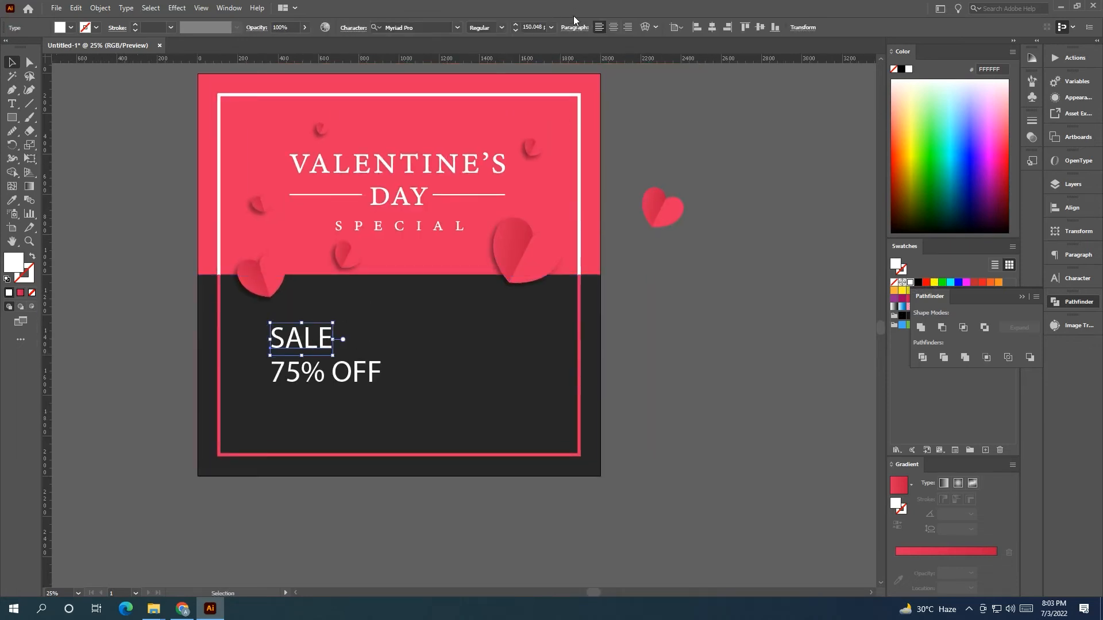
Step: Set the font of SALE to Acumin Variable Concept and increase its weight to bold
click(457, 28)
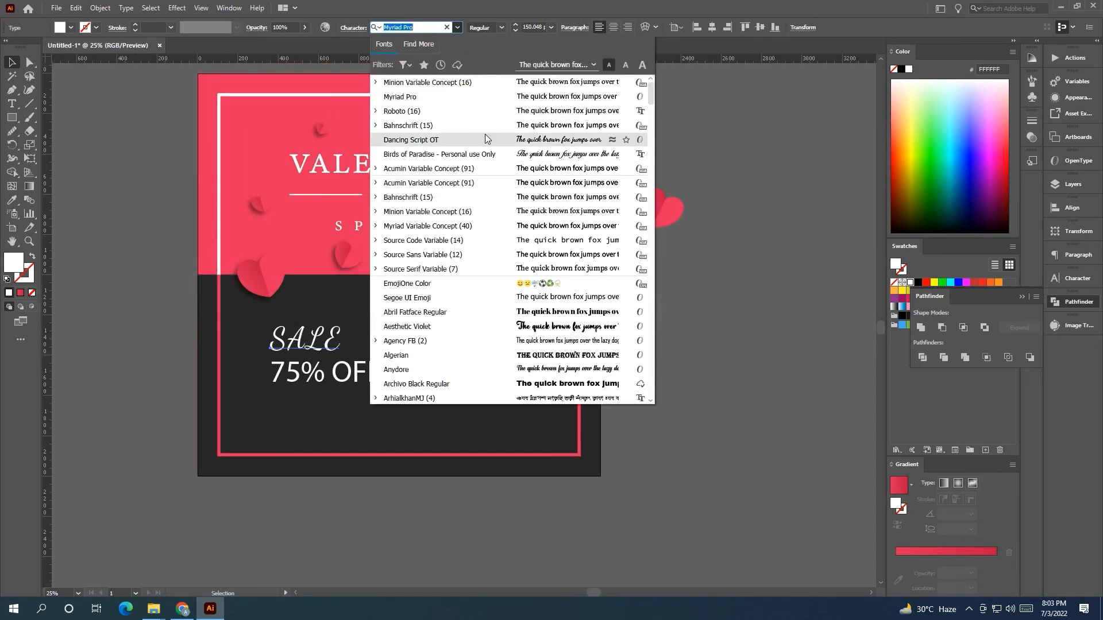
click(483, 168)
click(581, 29)
drag(481, 64, 525, 67)
Step: Copy the text styling of SALE onto 75% OFF with the Eyedropper and scale 75% OFF up to about 220 pt
click(325, 383)
click(11, 200)
click(281, 331)
click(11, 63)
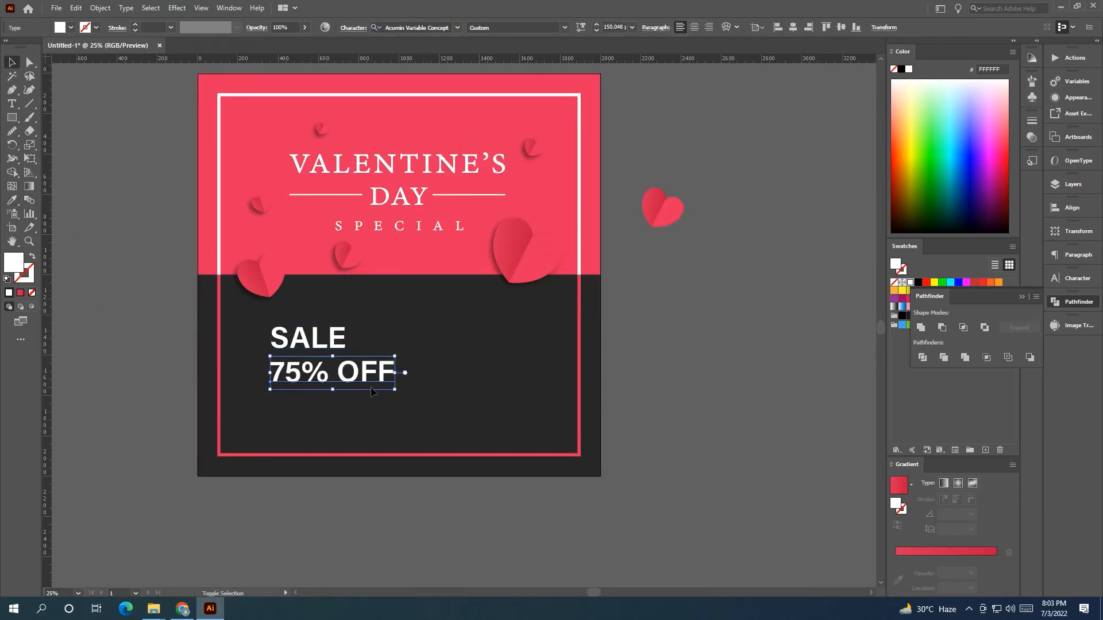
drag(396, 384, 454, 421)
click(473, 545)
Step: Move SALE and 75% OFF together further left, closer to the frame's left edge
click(330, 376)
shift+click(299, 339)
double_click(292, 339)
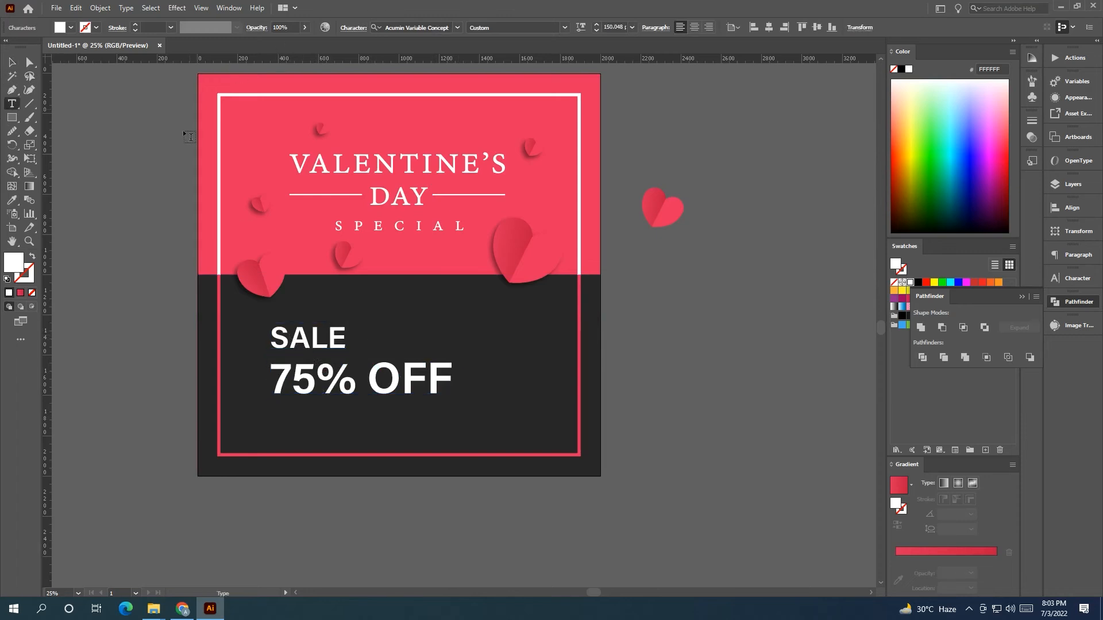
click(12, 62)
shift+click(327, 386)
Step: Recolour only the characters 75% with the background pink using the Eyedropper
drag(327, 387, 1, 192)
click(145, 347)
click(11, 103)
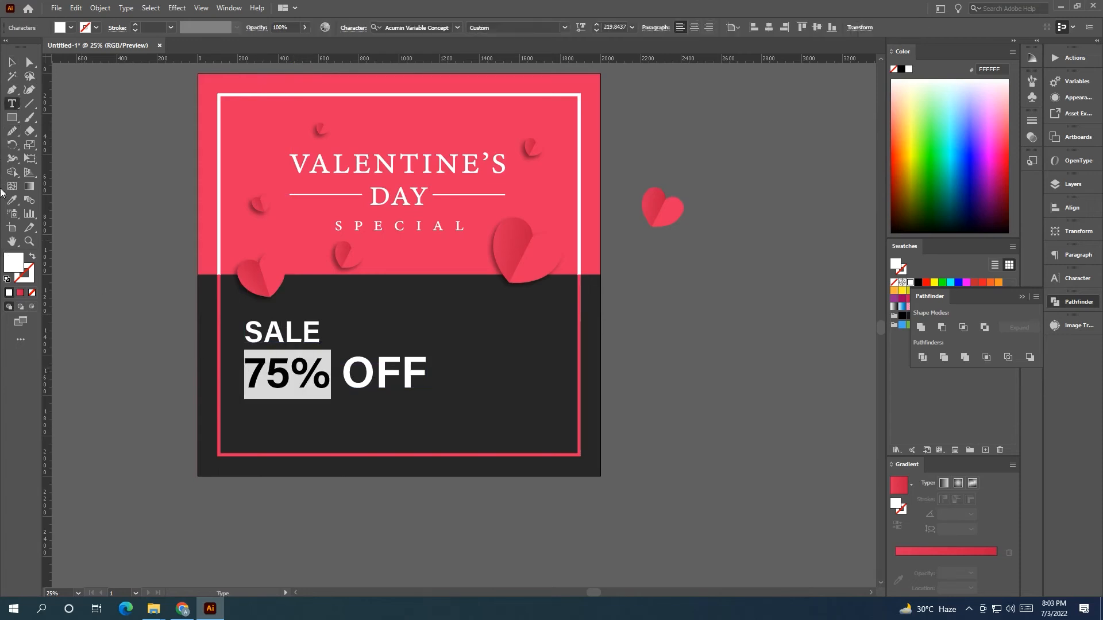
click(220, 163)
key(Escape)
click(137, 160)
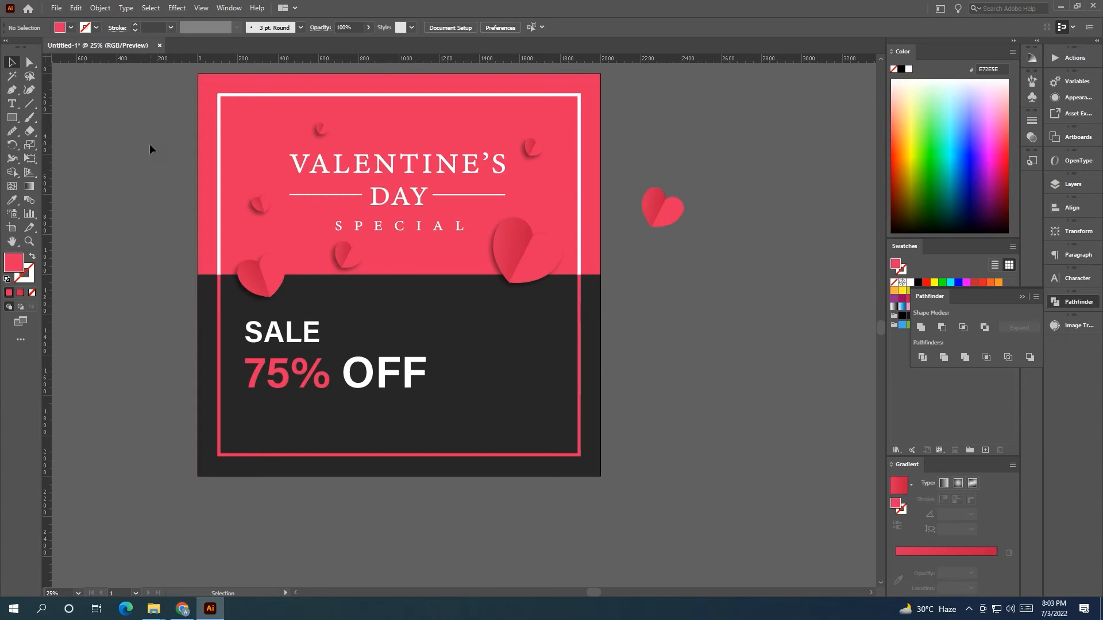
Step: Copy the text styling of SALE onto ALL BRANDS with the Eyedropper and lighten its weight to 364
mouse_move(251, 335)
mouse_down()
mouse_move(220, 279)
mouse_move(195, 296)
mouse_move(254, 342)
mouse_up()
scroll(237, 350, left, 5)
click(298, 421)
key(m)
scroll(231, 335, up, 2)
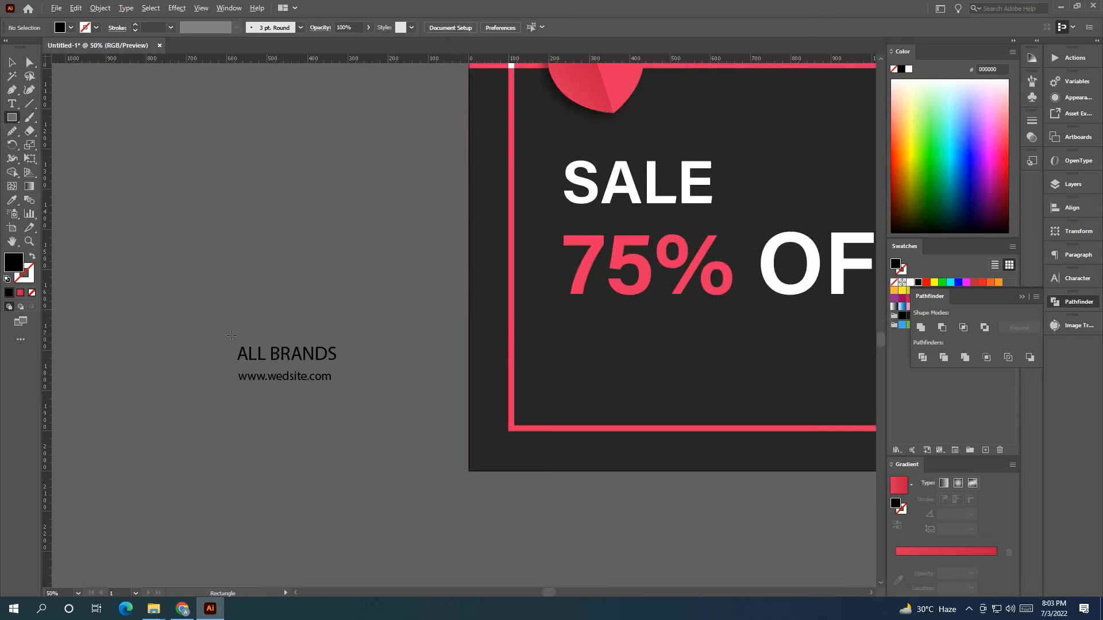
click(275, 361)
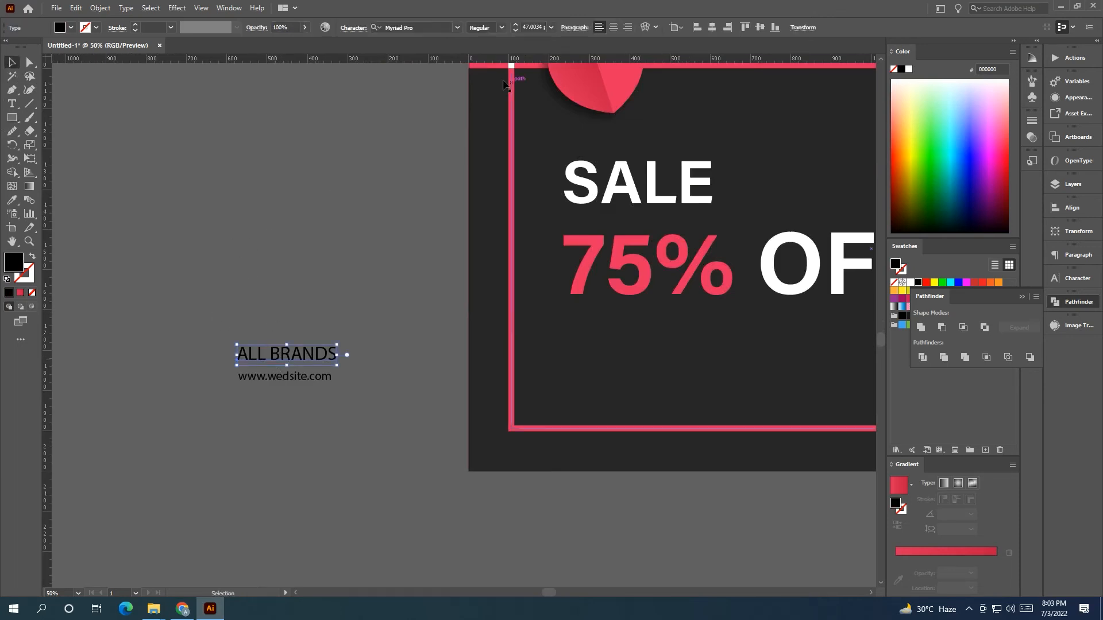
click(11, 200)
click(576, 208)
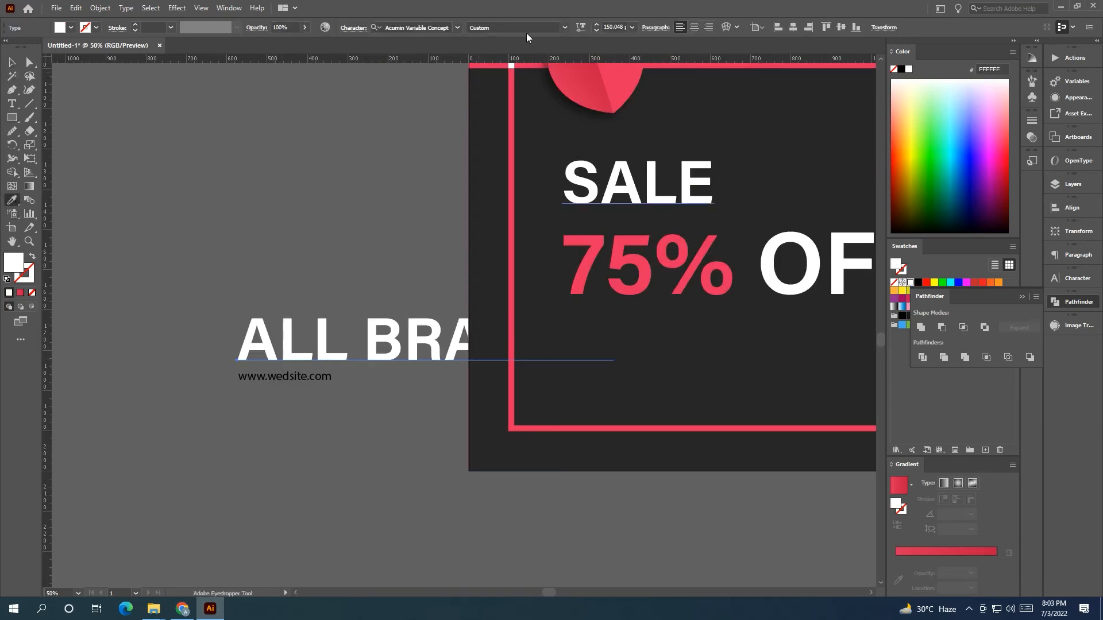
click(581, 27)
drag(521, 62, 492, 64)
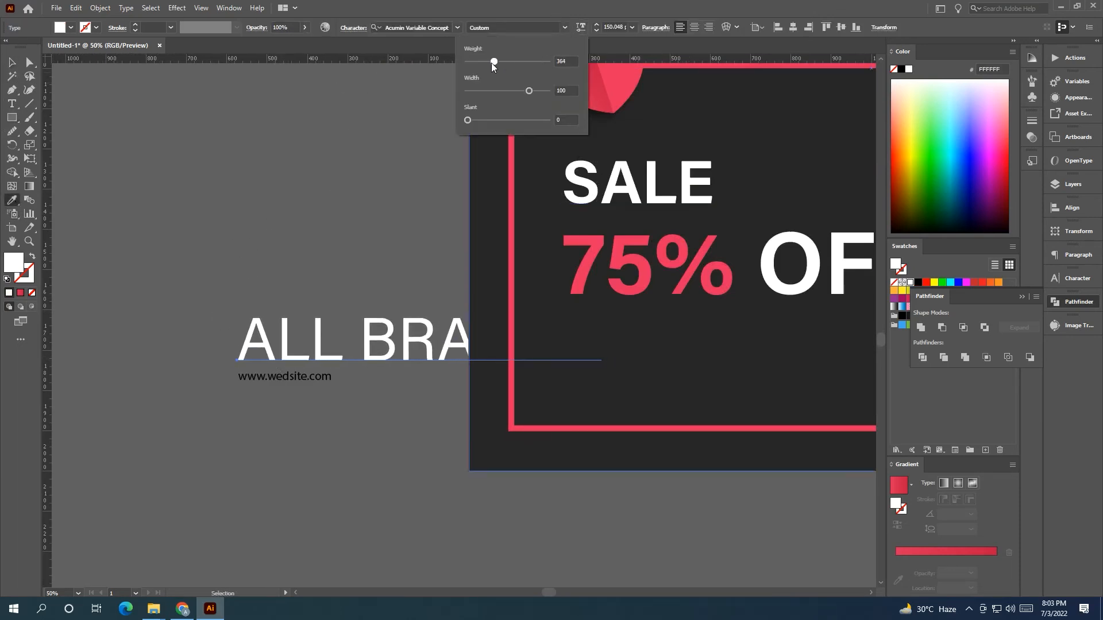
click(375, 353)
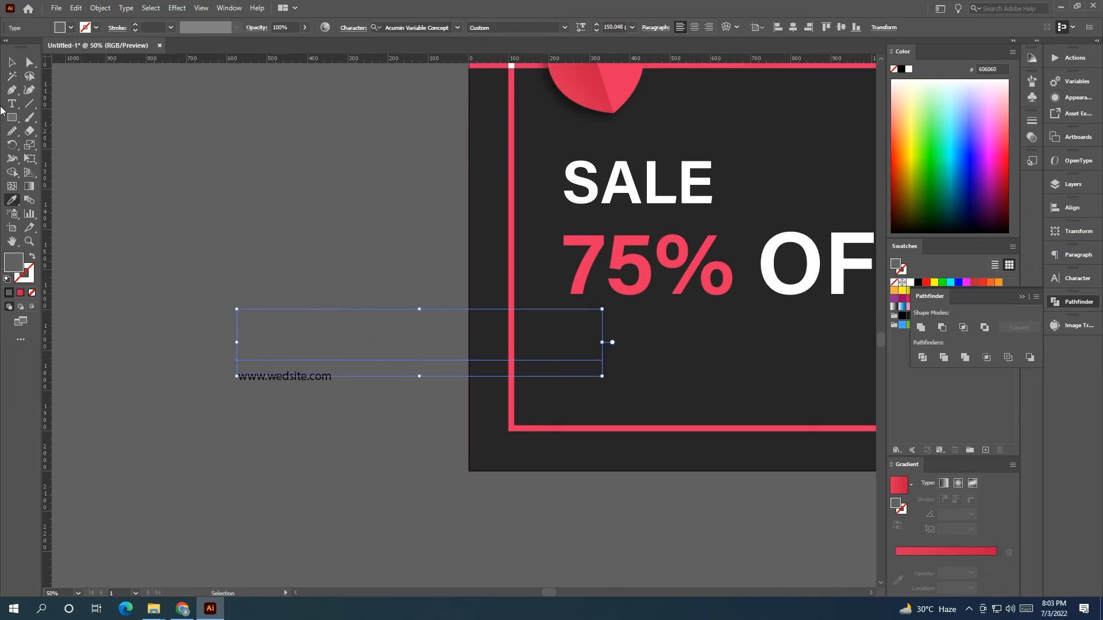
key(ctrl+z)
click(11, 64)
drag(470, 353, 371, 351)
click(345, 362)
click(321, 379)
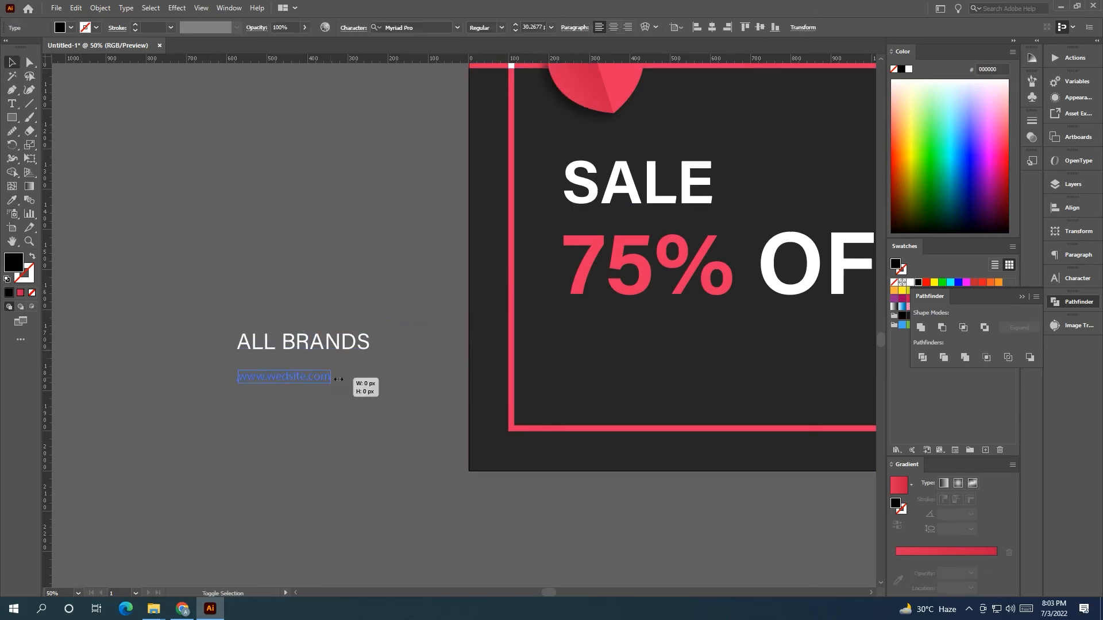
Step: Draw a rectangle about 367 by 94 px around ALL BRANDS and swap its fill and stroke
click(10, 118)
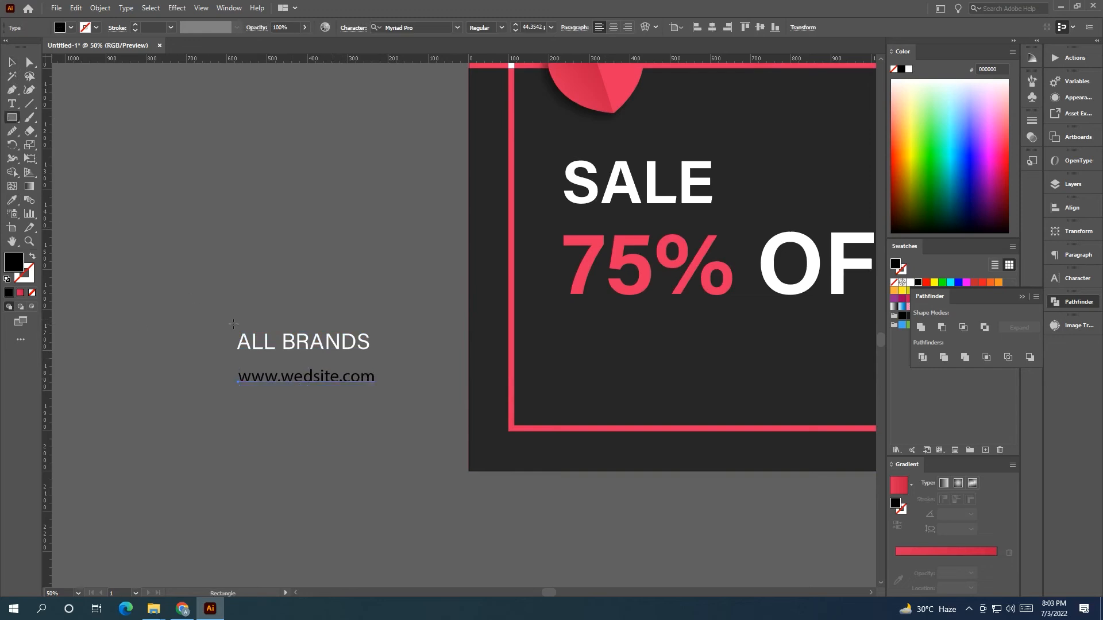
drag(229, 324, 378, 361)
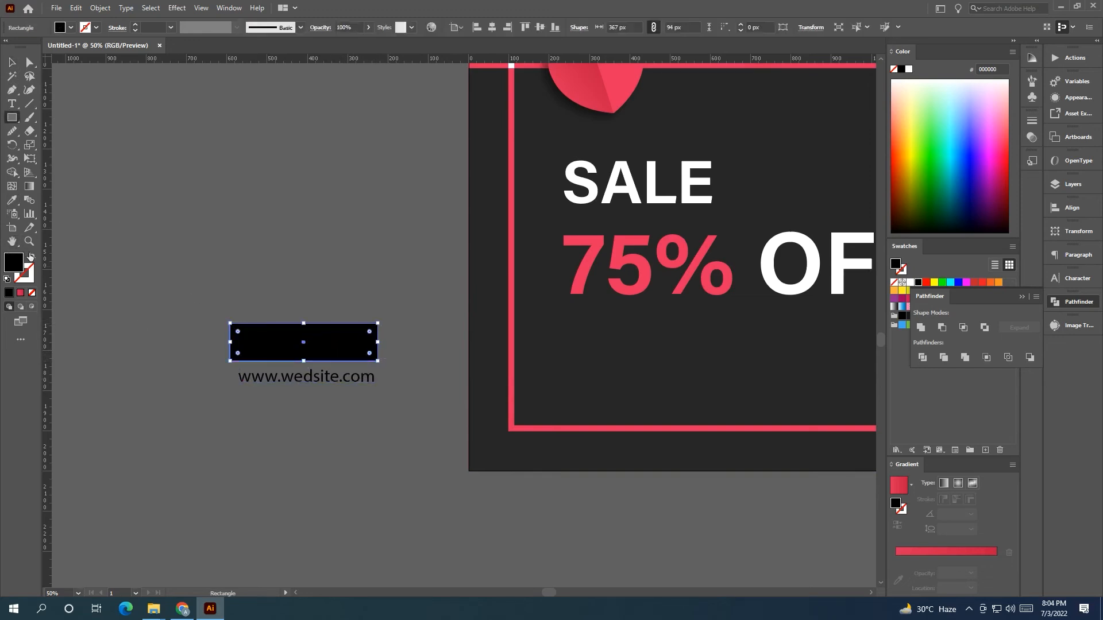
click(31, 256)
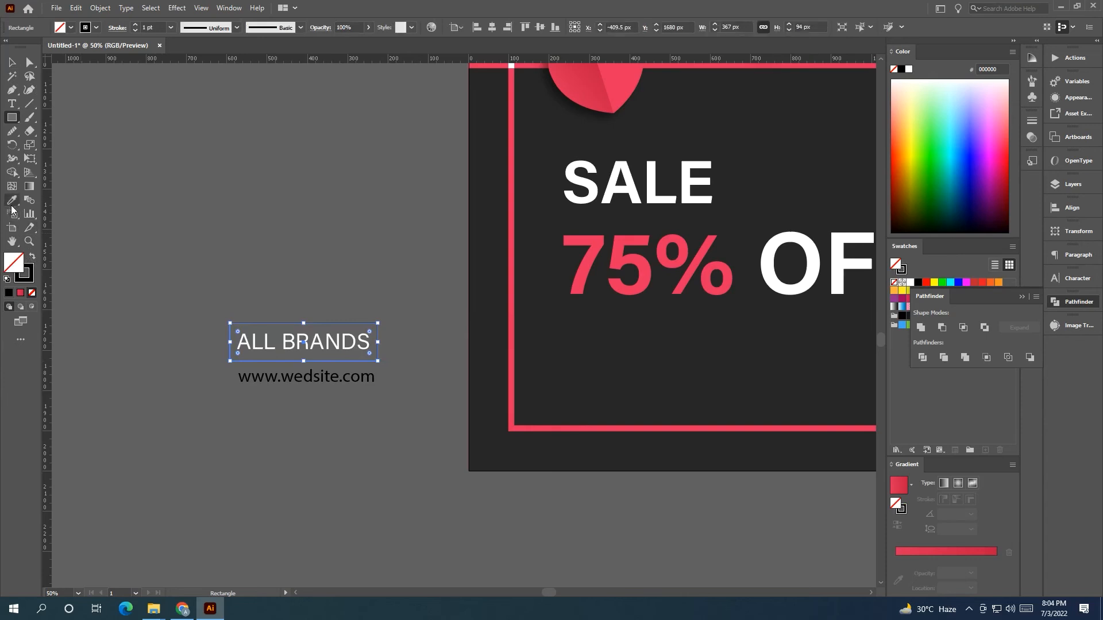
Step: Give the rectangle around ALL BRANDS a white 4 pt stroke with no fill
click(11, 200)
key(ctrl+minus)
click(196, 406)
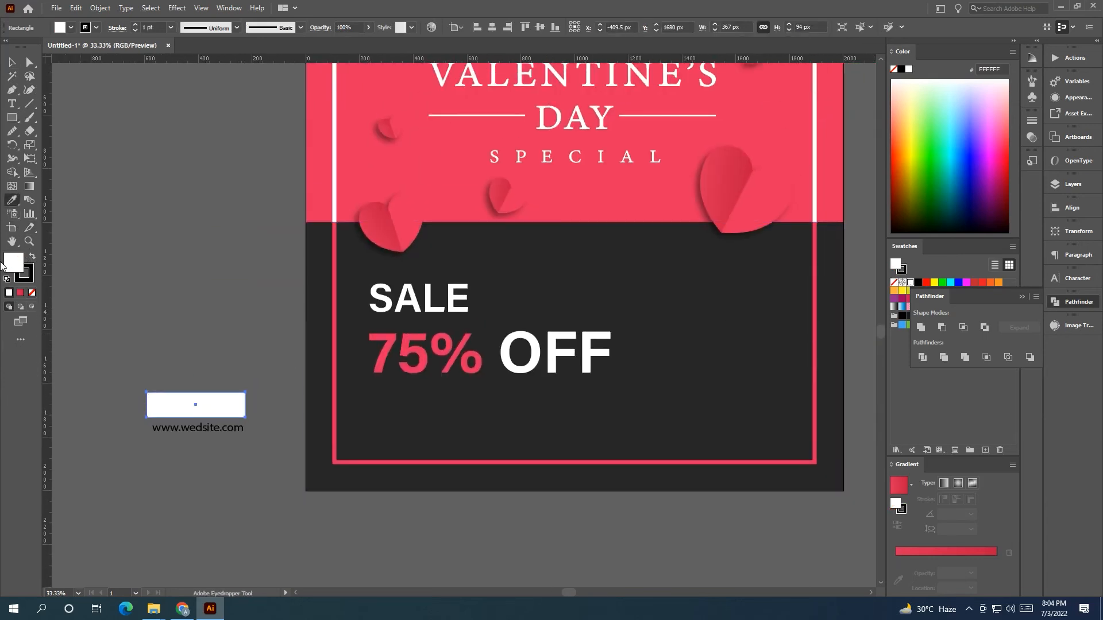
click(33, 257)
click(32, 292)
click(12, 62)
click(166, 356)
click(196, 395)
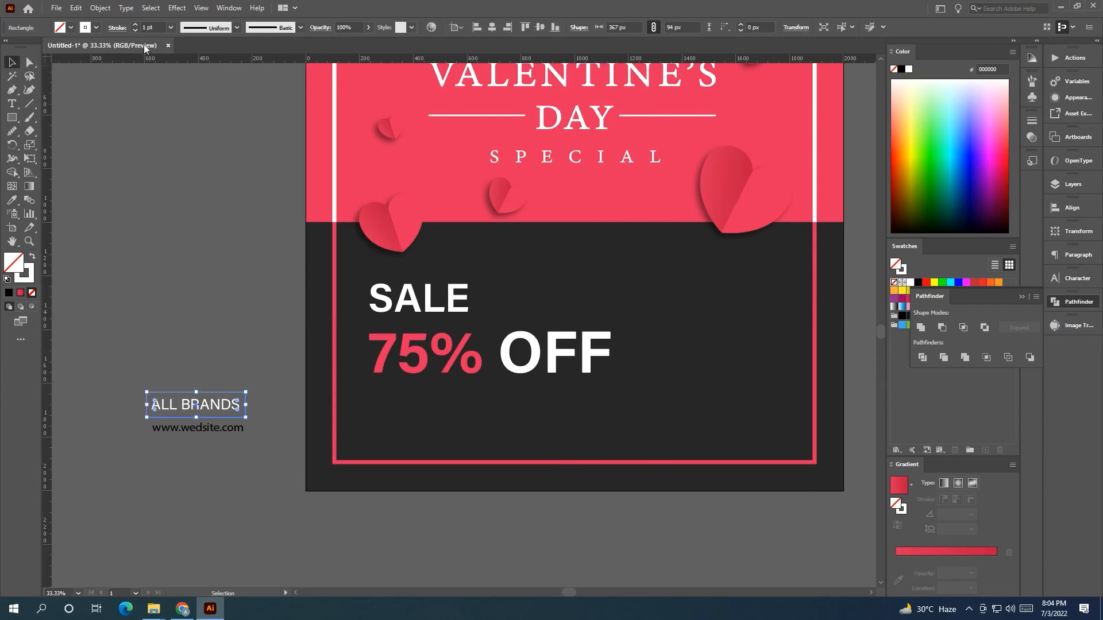
scroll(180, 449, up, 2)
click(190, 410)
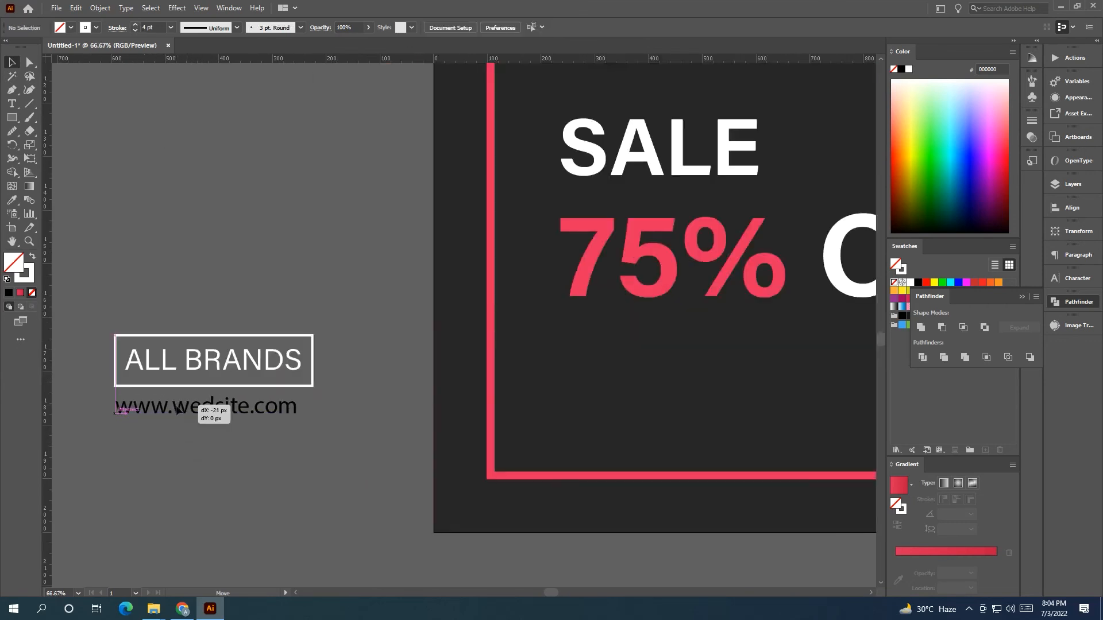
drag(313, 409, 70, 273)
click(249, 414)
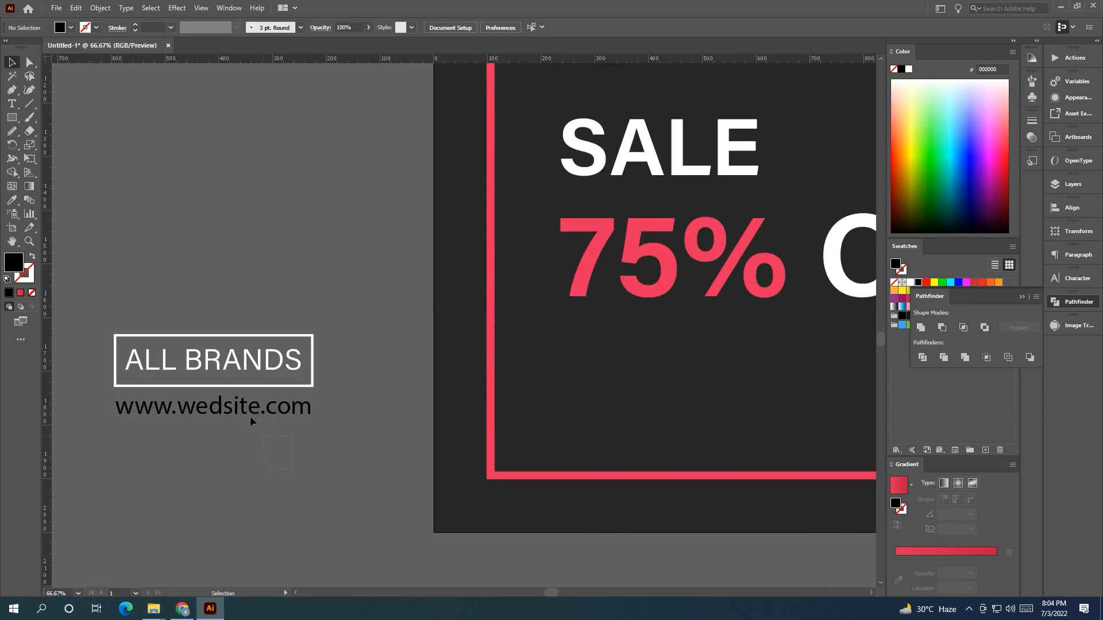
click(911, 282)
Step: Move the framed ALL BRANDS and the web address onto the dark area below 75% OFF and bring them to the front
drag(307, 495, 404, 394)
scroll(184, 373, down, 2)
right_click(404, 395)
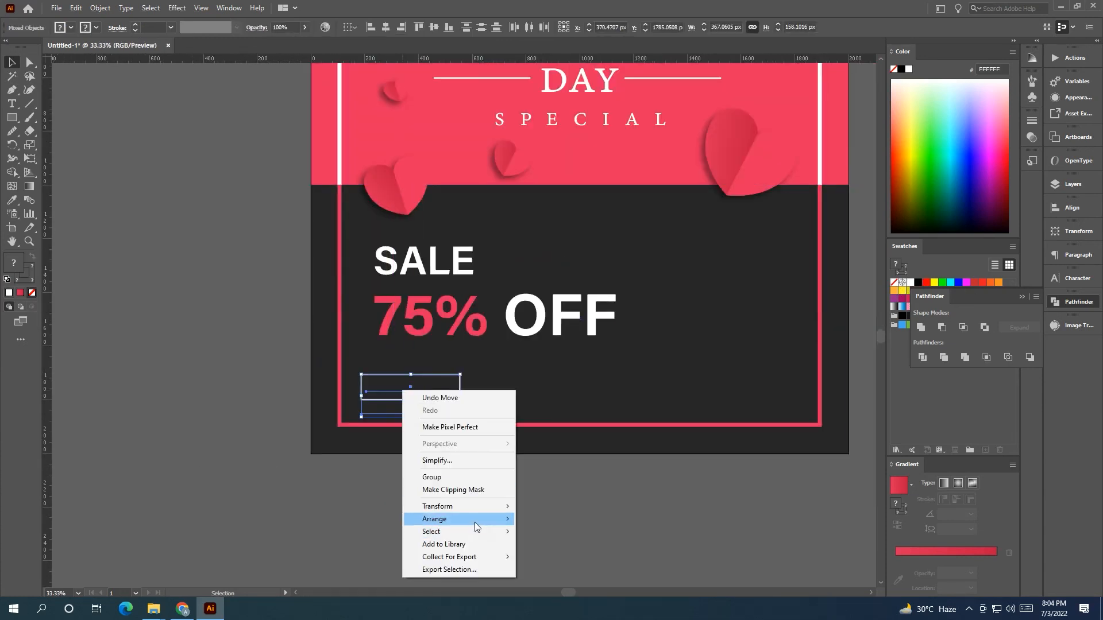
click(591, 517)
Step: Enlarge the ALL BRANDS and web address block to about 432 px wide and left-align it with 75% OFF
scroll(273, 406, right, 5)
drag(255, 375, 286, 371)
click(298, 496)
Step: Reduce the ALL BRANDS frame's height to about 83 px and move the frame with its text down towards the web address
click(214, 378)
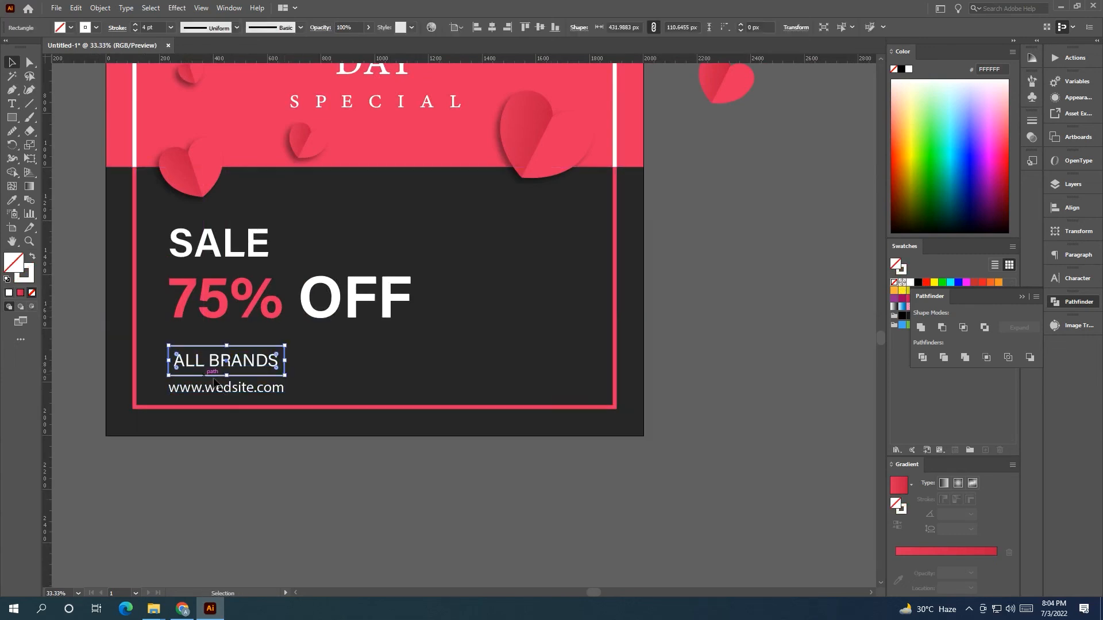
shift+click(226, 372)
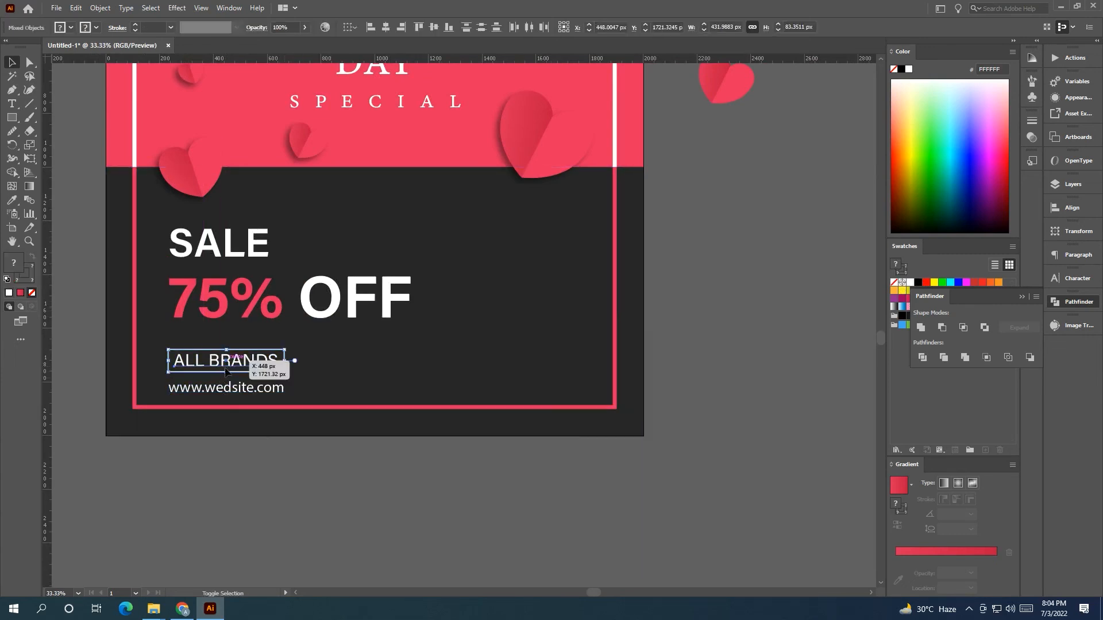
scroll(226, 372, up, 3)
drag(232, 356, 232, 367)
scroll(229, 371, down, 2)
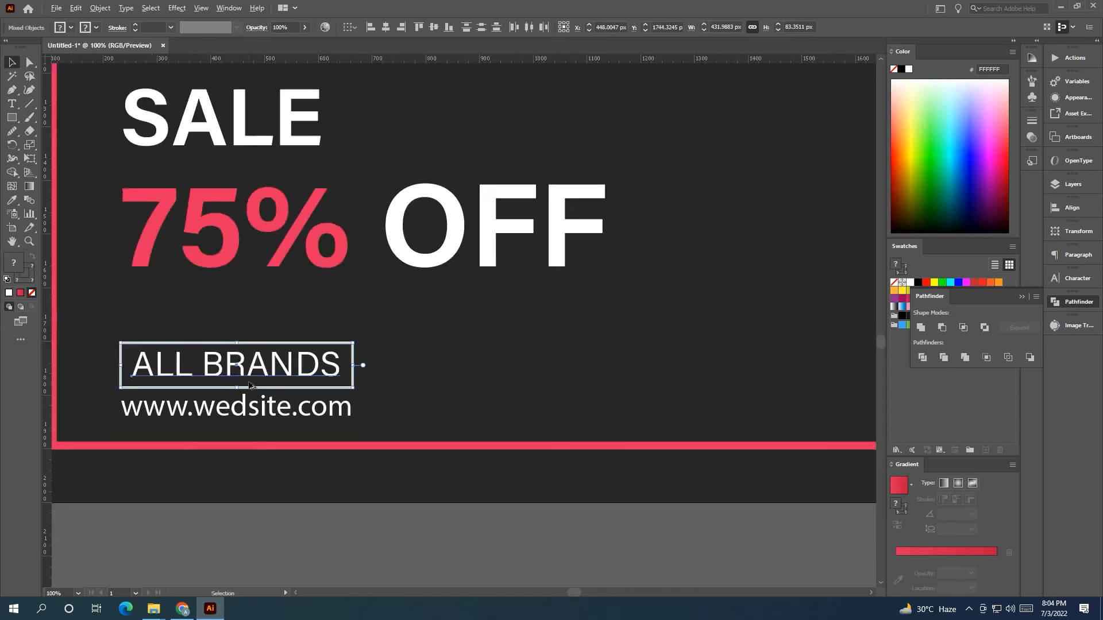
click(282, 500)
click(251, 405)
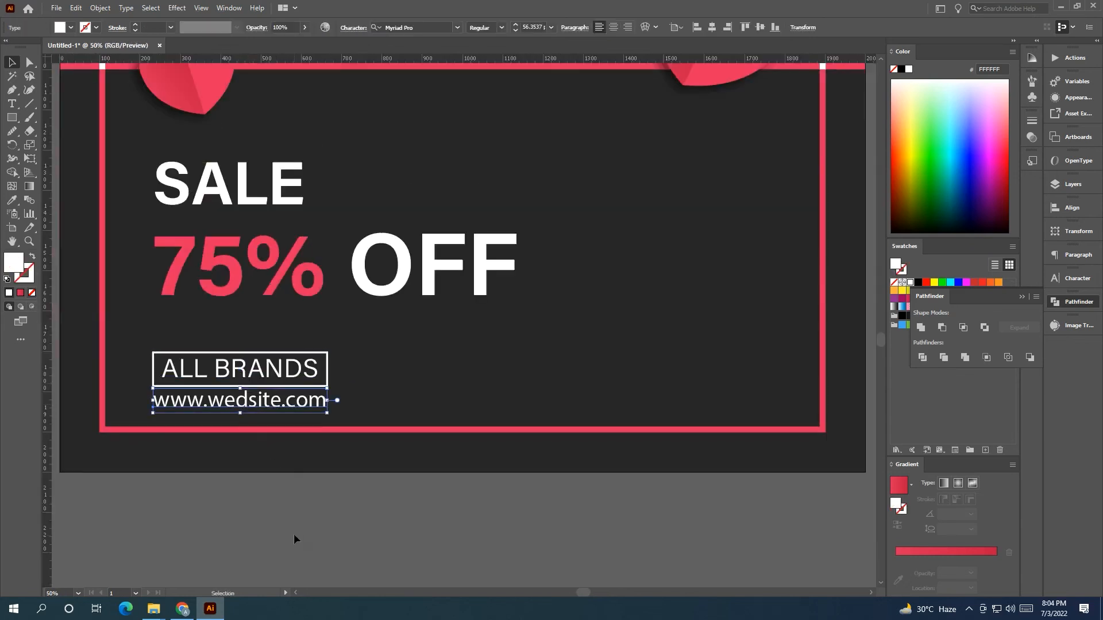
click(1073, 278)
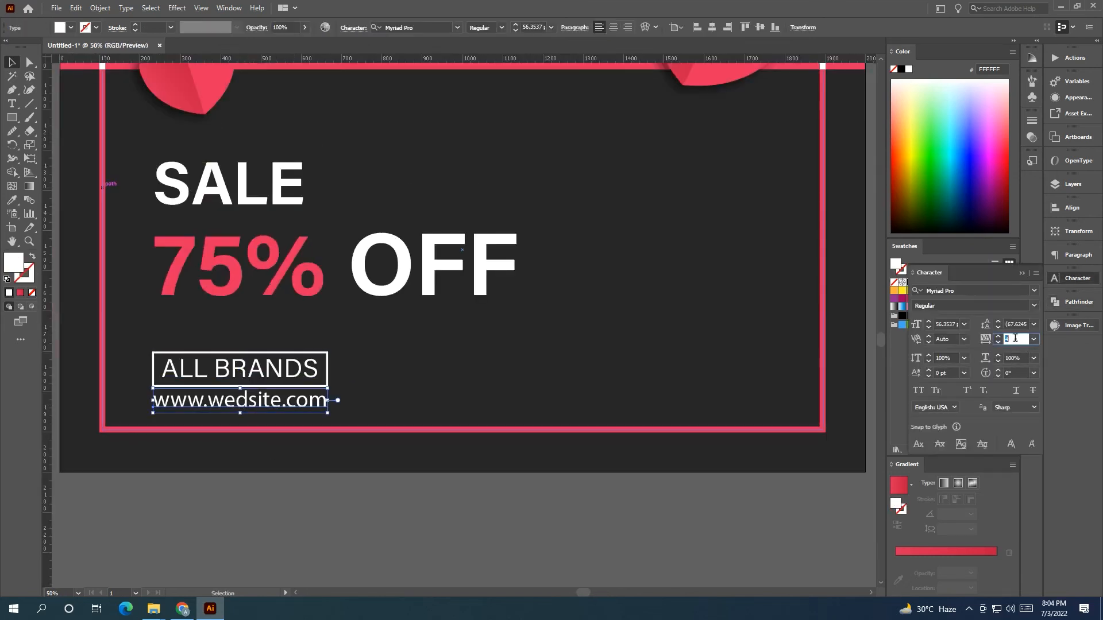
scroll(1015, 339, up, 20)
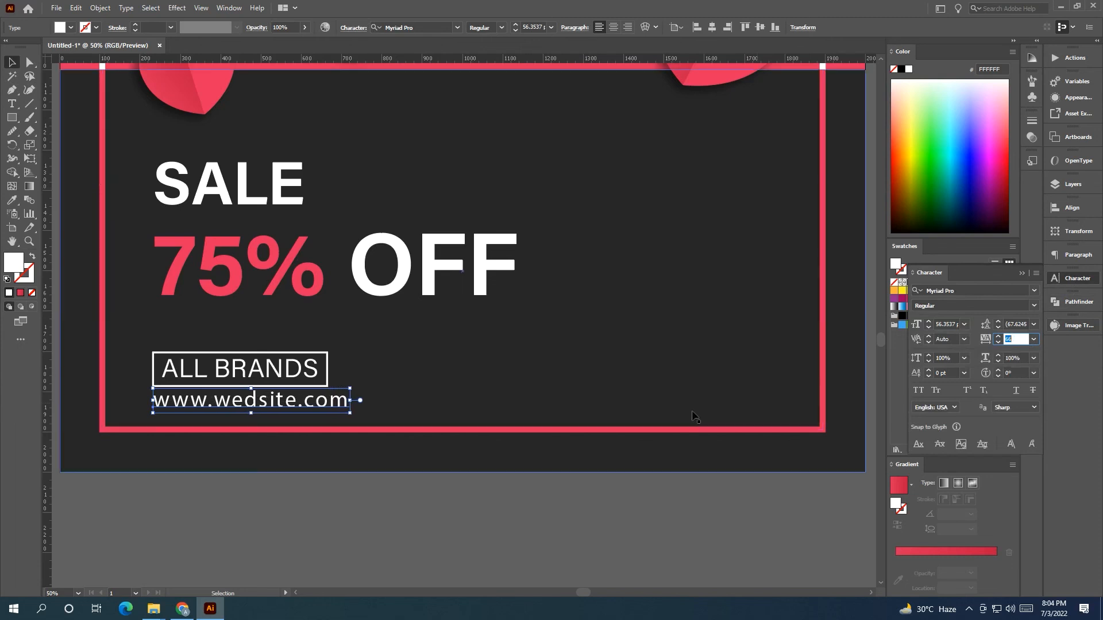
Step: Scale the ALL BRANDS frame and web address together to about 389 px wide and keep them below 75% OFF
shift+click(327, 362)
drag(348, 357, 335, 374)
scroll(349, 458, down, 2)
drag(347, 454, 313, 472)
drag(287, 435, 290, 433)
Step: Enlarge SALE to about 188 pt and 75% OFF to about 276 pt together, and move SALE down slightly towards 75% OFF
click(287, 383)
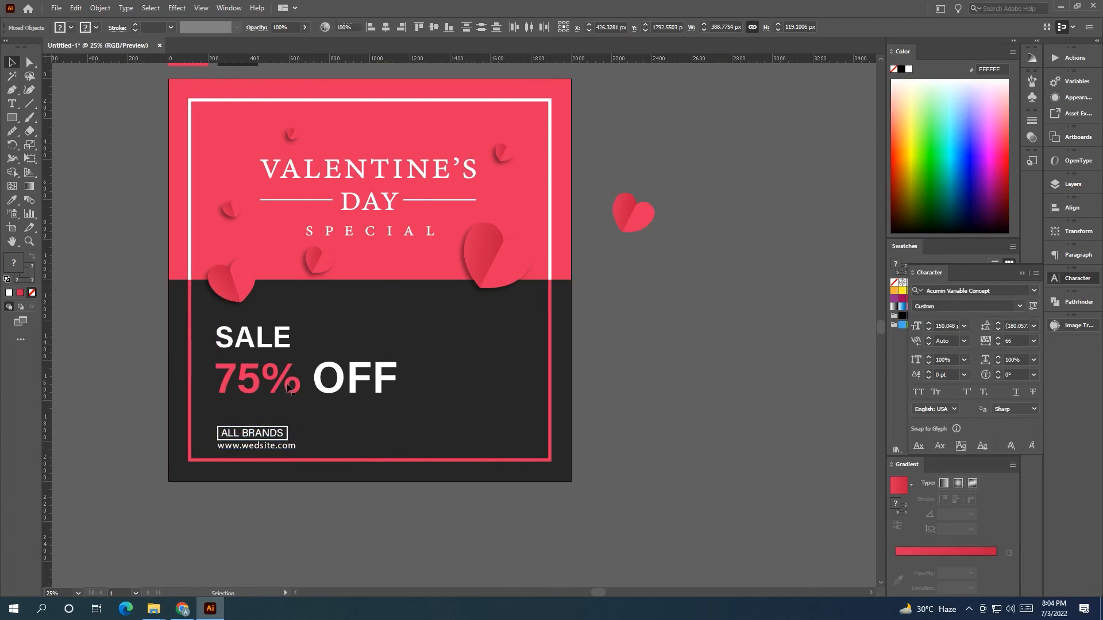
shift+click(243, 337)
drag(397, 361, 444, 360)
click(367, 531)
drag(274, 340, 274, 347)
Step: Fill the whole 75% OFF text with white
click(322, 386)
click(1022, 274)
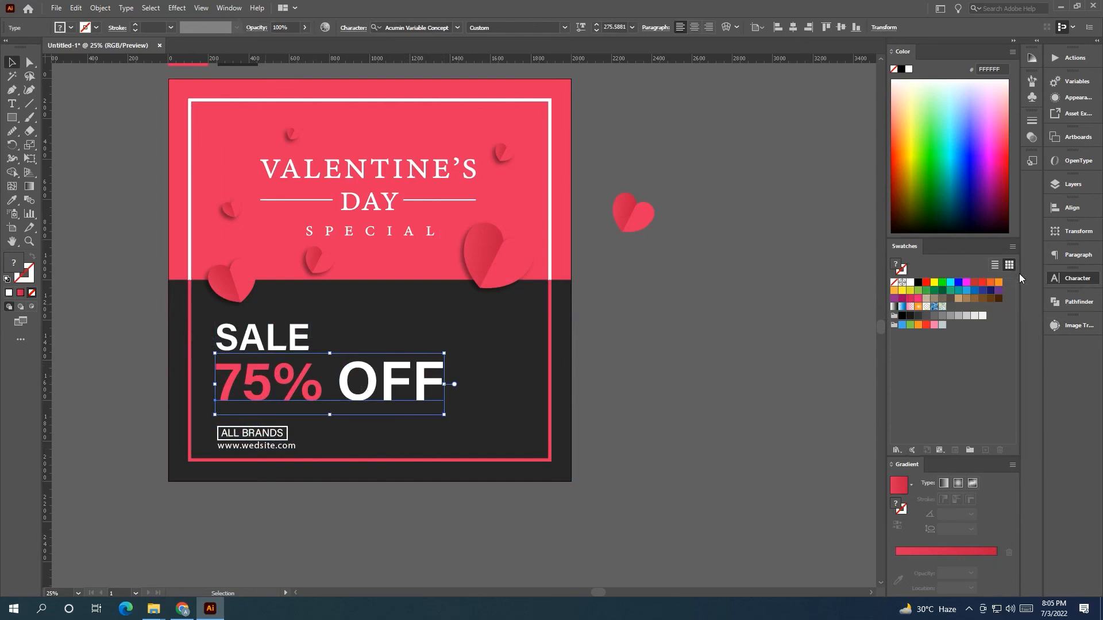
click(910, 283)
key(ctrl+shift+a)
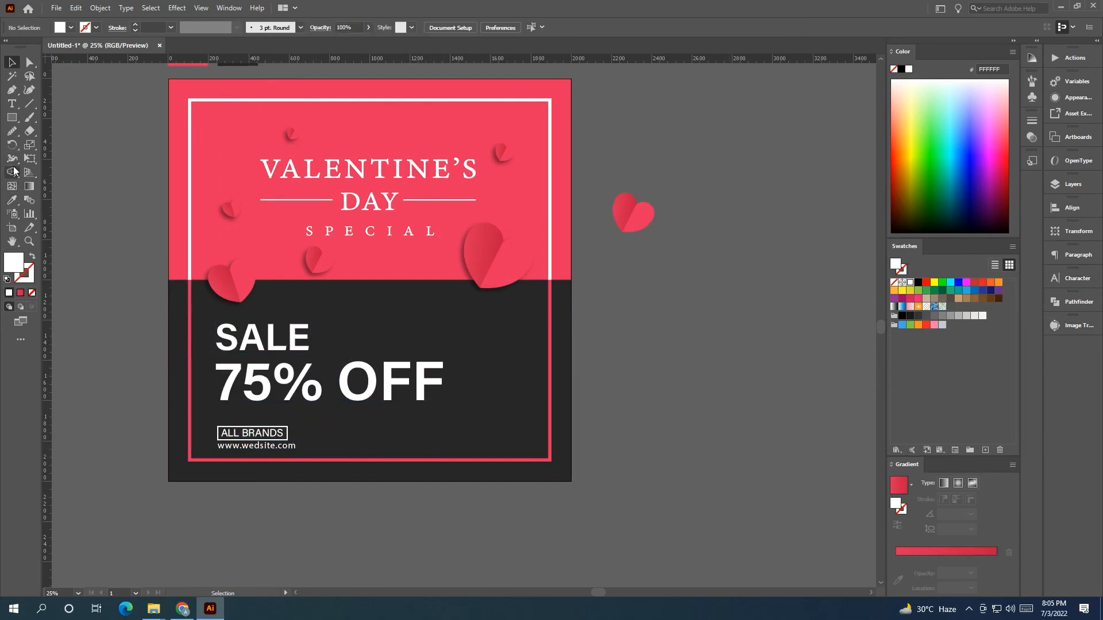
Step: Recolour the word SALE with the pinkish red sampled from the upper background
click(12, 105)
double_click(262, 338)
key(i)
click(224, 156)
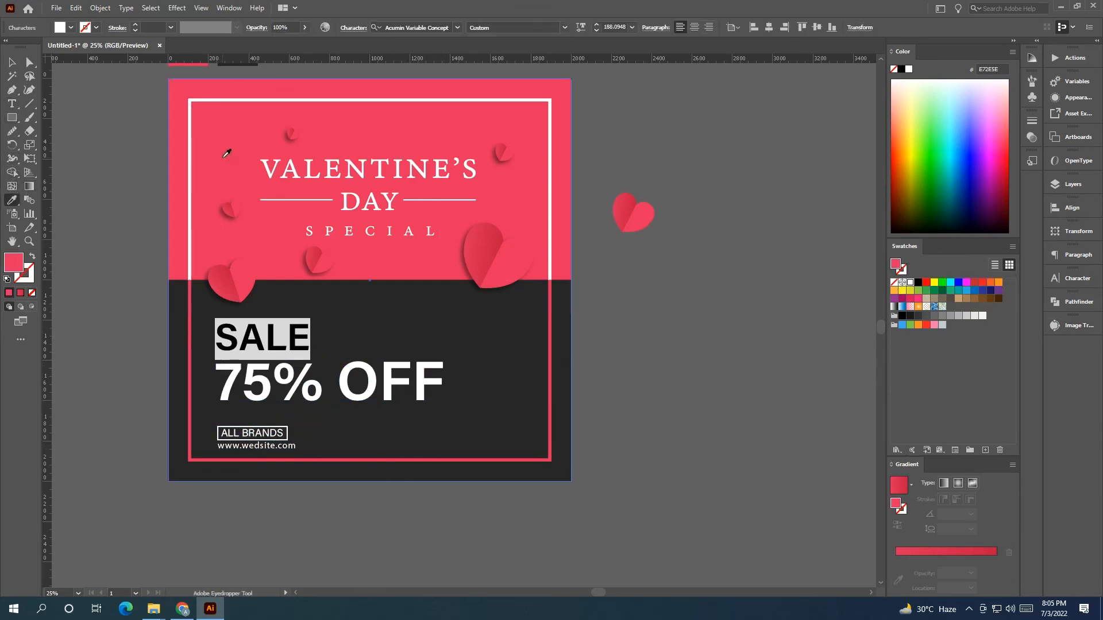
click(12, 62)
click(104, 271)
drag(105, 272, 64, 287)
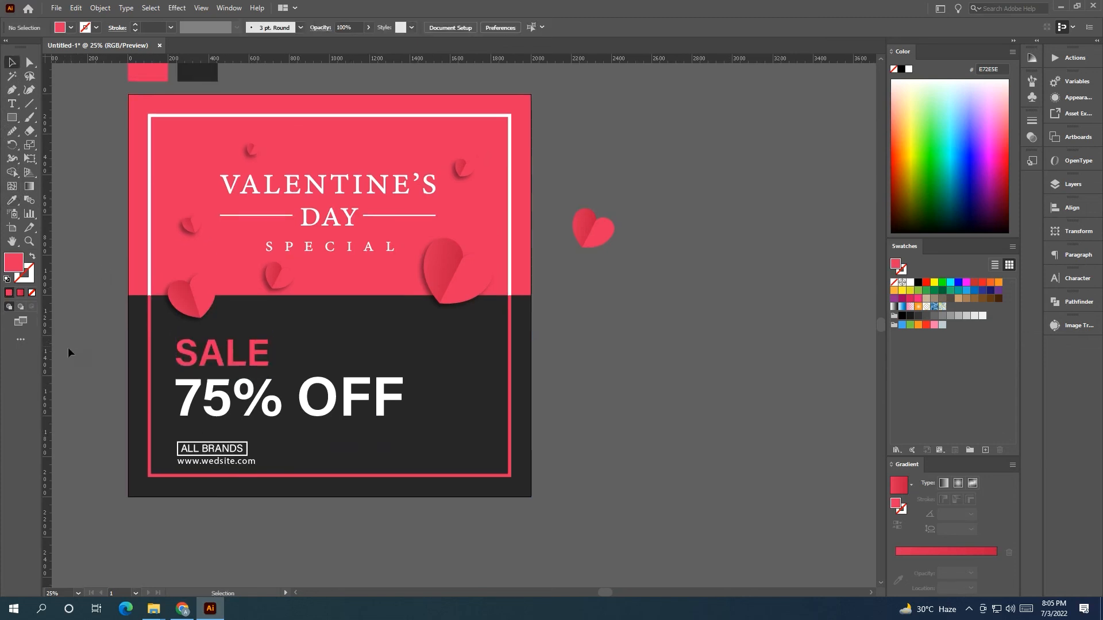
Step: Enlarge the ALL BRANDS frame and web address slightly and move them up a little towards 75% OFF
click(195, 461)
drag(256, 455, 273, 455)
click(266, 510)
scroll(305, 475, right, 2)
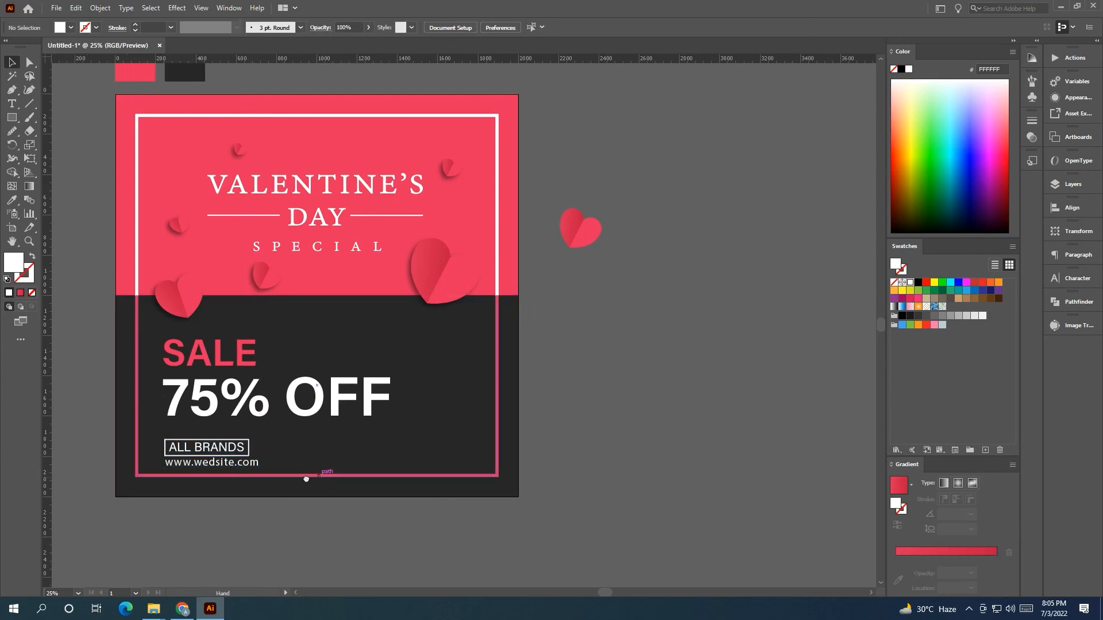
click(204, 466)
shift+click(228, 452)
drag(228, 452, 227, 446)
click(290, 504)
Step: Delete the spare heart beside the artboard and the two colour sample squares above it
drag(339, 499, 394, 471)
scroll(327, 497, down, 1)
drag(483, 247, 547, 372)
key(Delete)
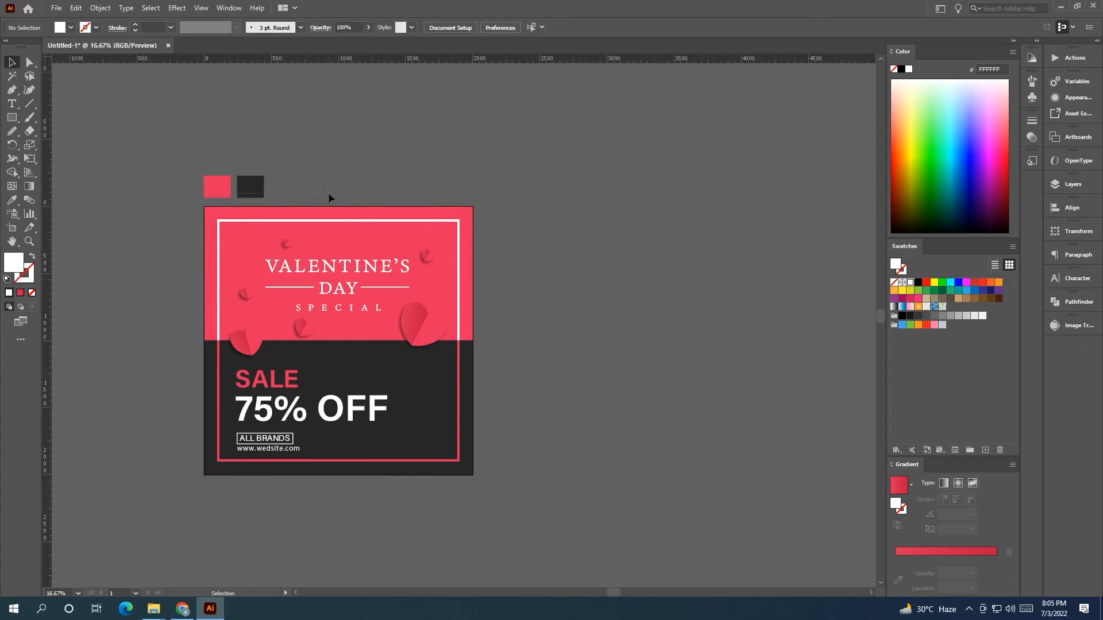
drag(328, 193, 332, 192)
key(Delete)
scroll(577, 451, up, 1)
drag(577, 450, 714, 477)
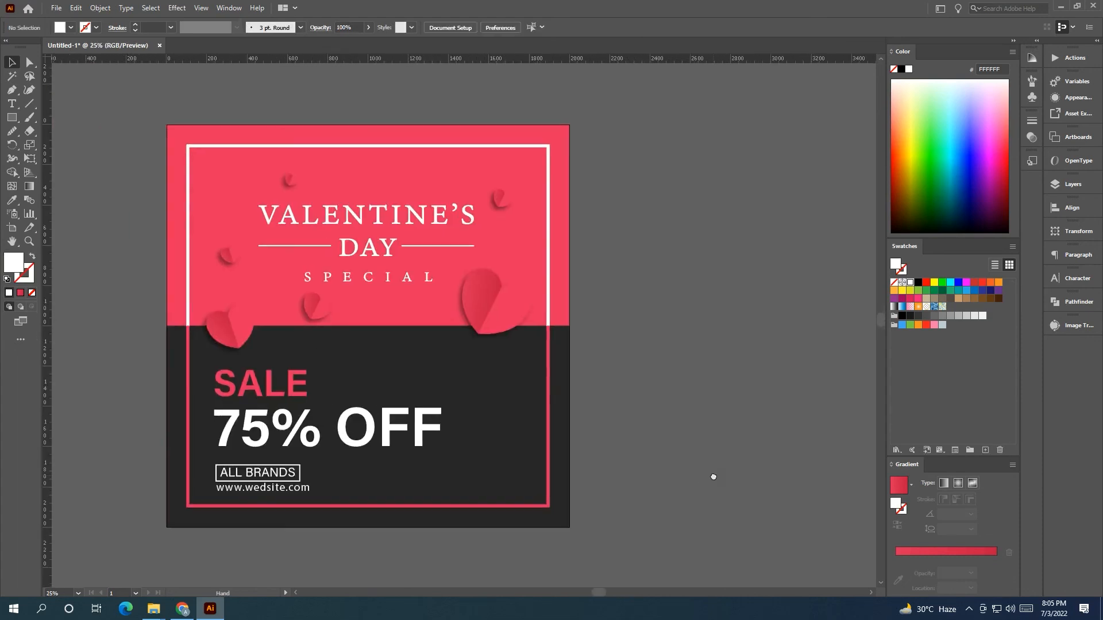